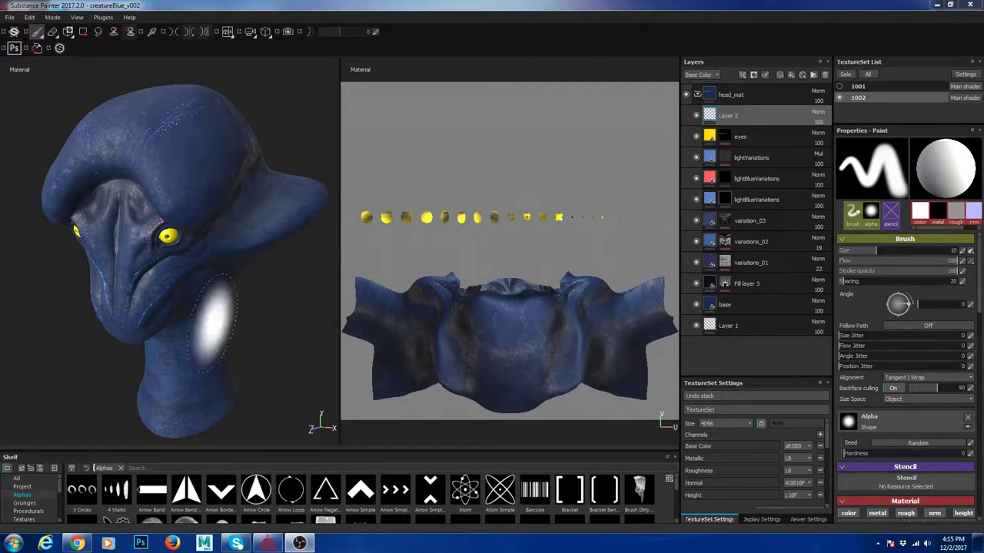
Step: Show the 1001 texture set to view the whole character with its red and gold dress
right_click_drag(270, 203, 198, 219, "alt")
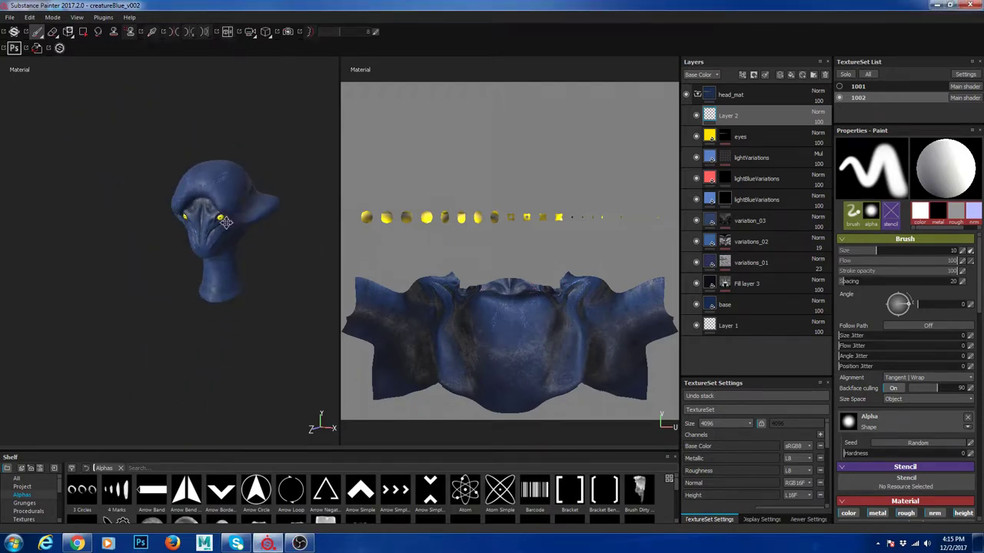
middle_click_drag(208, 219, 167, 204, "alt")
left_click(856, 98)
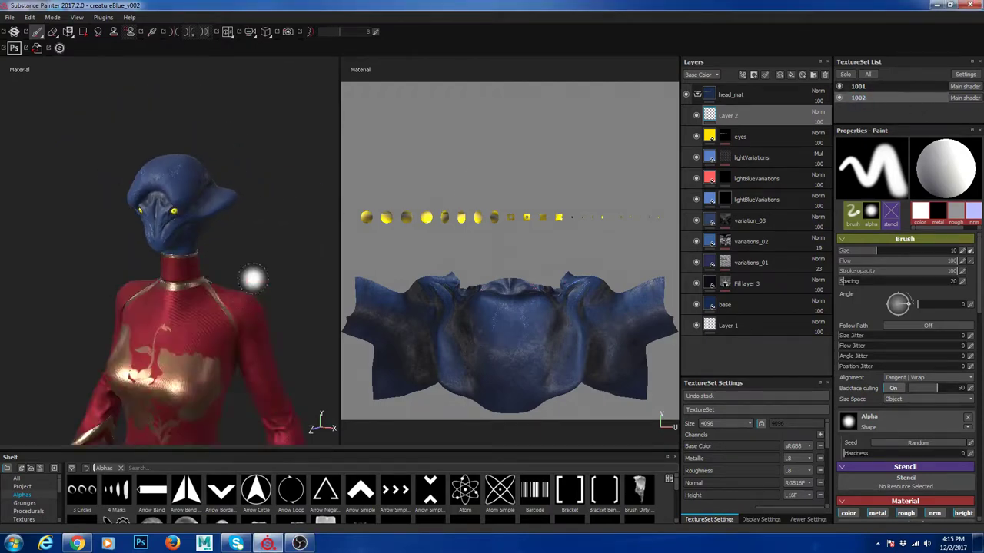
middle_click_drag(212, 200, 178, 143, "alt")
left_click_drag(231, 160, 259, 219, "alt")
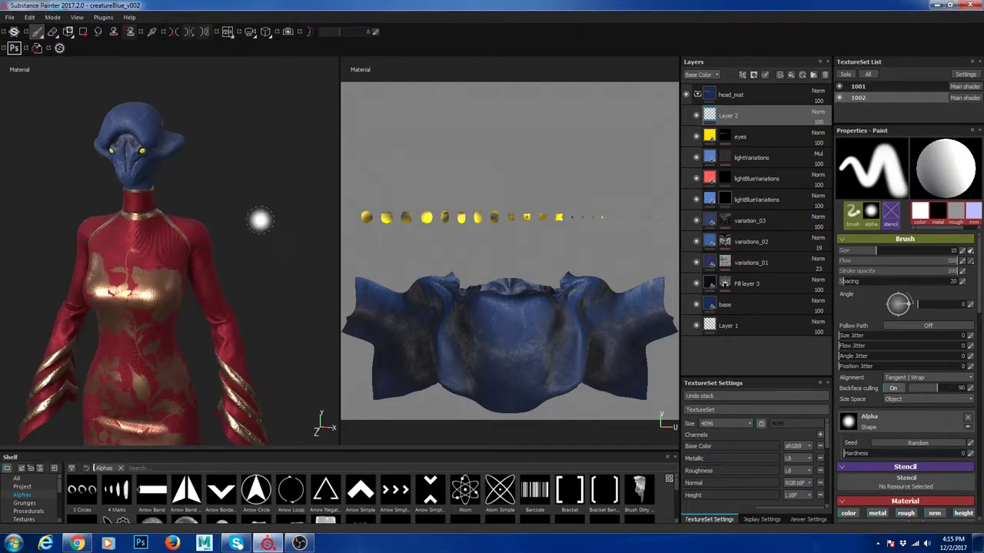
Step: Cycle both viewports through the individual texture channels and return them to the Material view
key("c")
key("c")
key("c")
key("c")
key("c")
key("c")
key("c")
key("c")
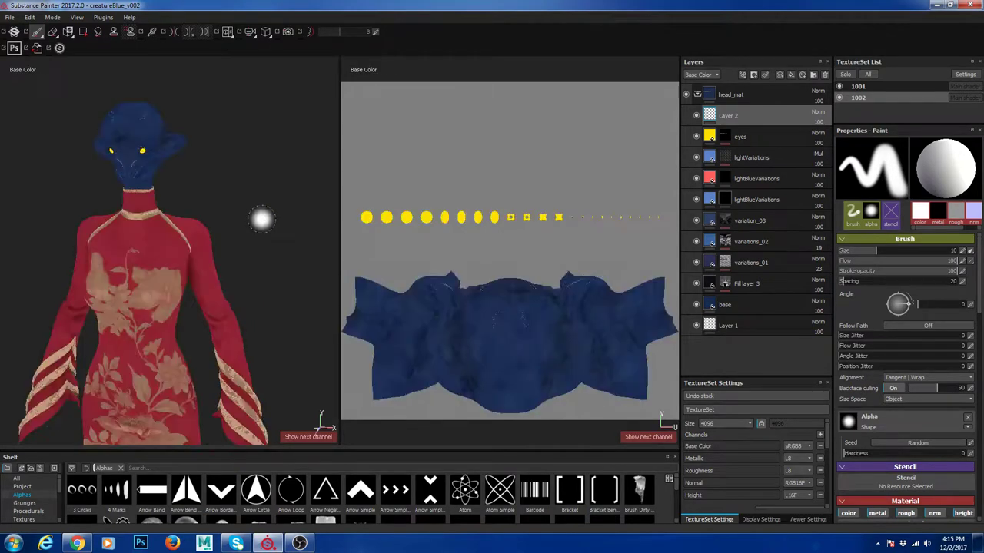
key("c")
key("m")
Step: Examine the dressed character from several sides, and hide the 1001 texture set to isolate the head for a close view
right_click_drag(262, 217, 271, 250, "alt")
mouse_move(271, 251)
left_mouse_down("alt")
mouse_move(207, 231)
mouse_move(68, 222)
mouse_move(336, 222)
left_mouse_up("alt")
mouse_move(107, 220)
left_mouse_down("alt")
mouse_move(171, 218)
mouse_move(257, 257)
left_mouse_up("alt")
middle_click_drag(258, 257, 258, 344, "alt")
right_click_drag(154, 188, 293, 266, "alt")
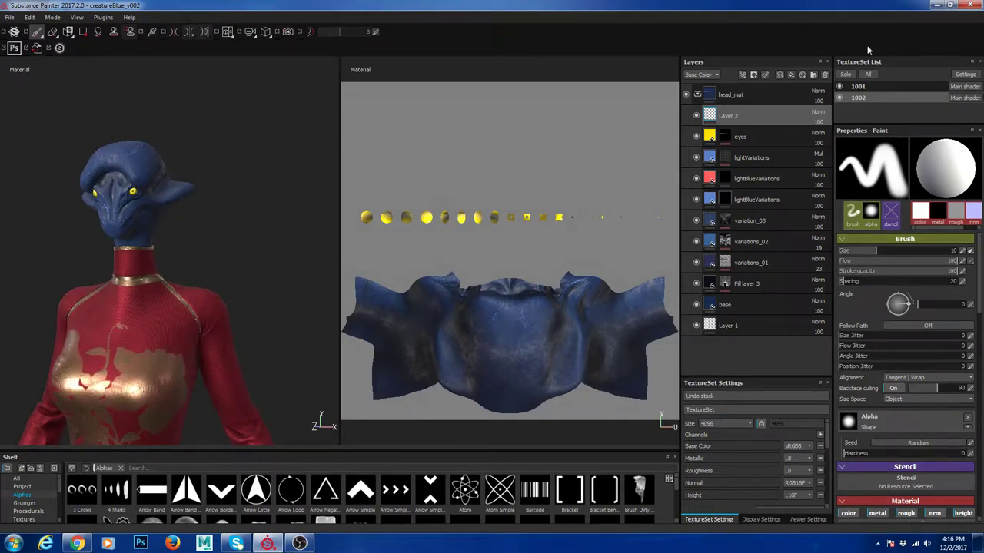
left_click(839, 86)
right_click_drag(277, 218, 298, 277, "alt")
middle_click_drag(298, 277, 328, 337, "alt")
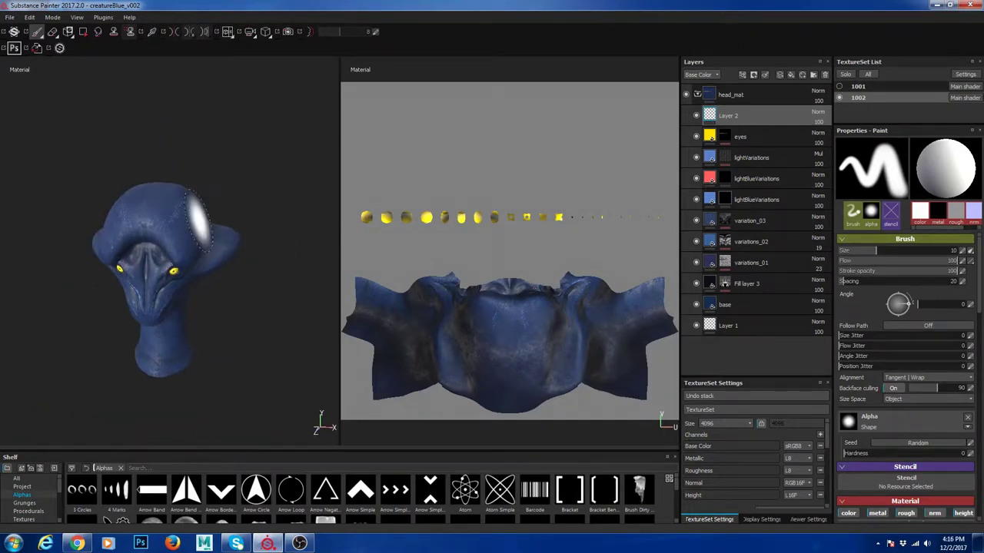
right_click_drag(198, 223, 276, 292, "alt")
mouse_move(230, 240)
left_mouse_down("alt")
mouse_move(261, 200)
mouse_move(288, 208)
mouse_move(249, 186)
mouse_move(285, 270)
mouse_move(230, 261)
mouse_move(246, 279)
mouse_move(211, 239)
left_mouse_up("alt")
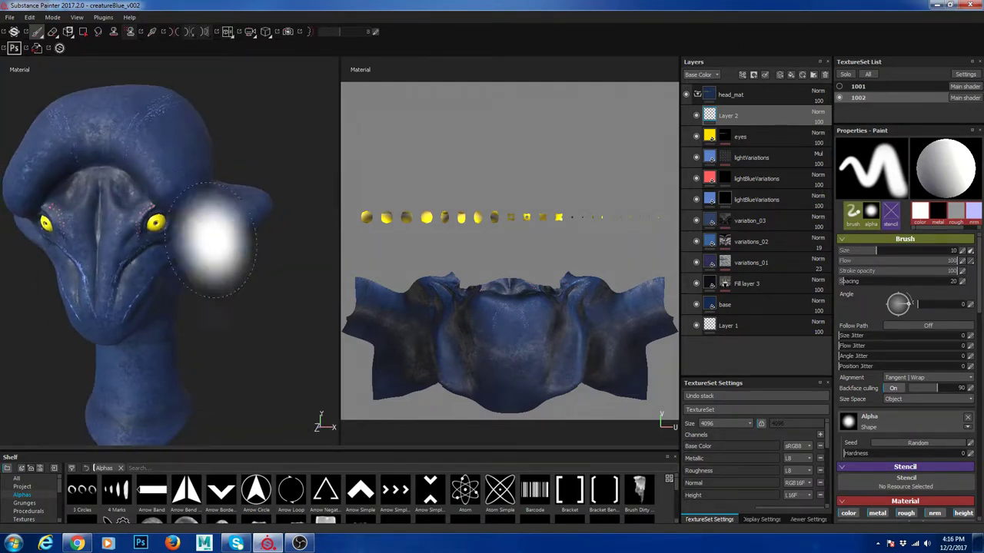
Step: Hide all head_mat layers above base, from Layer 2 down to Fill layer 3
left_click(697, 94)
left_click(697, 94)
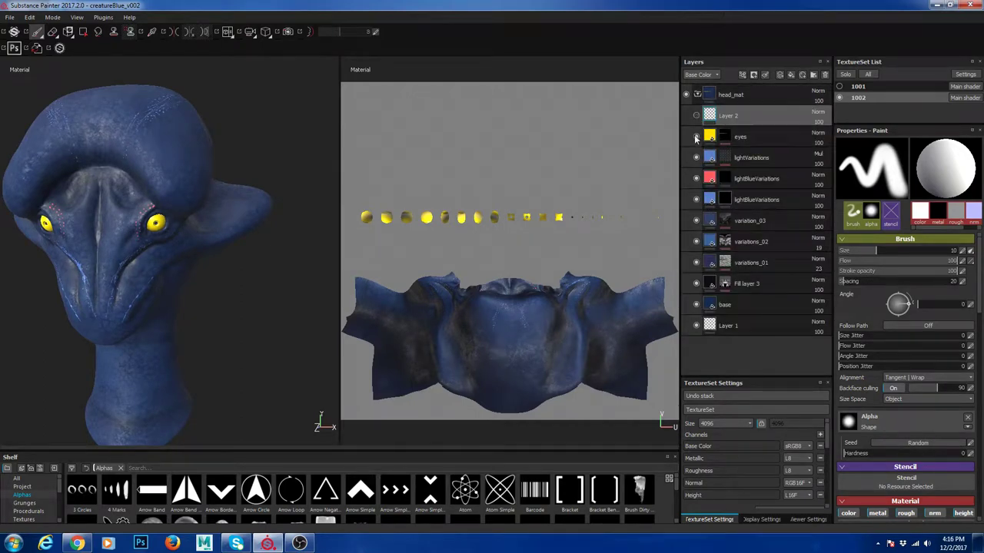
left_click(695, 137)
left_click(696, 157)
left_click(697, 179)
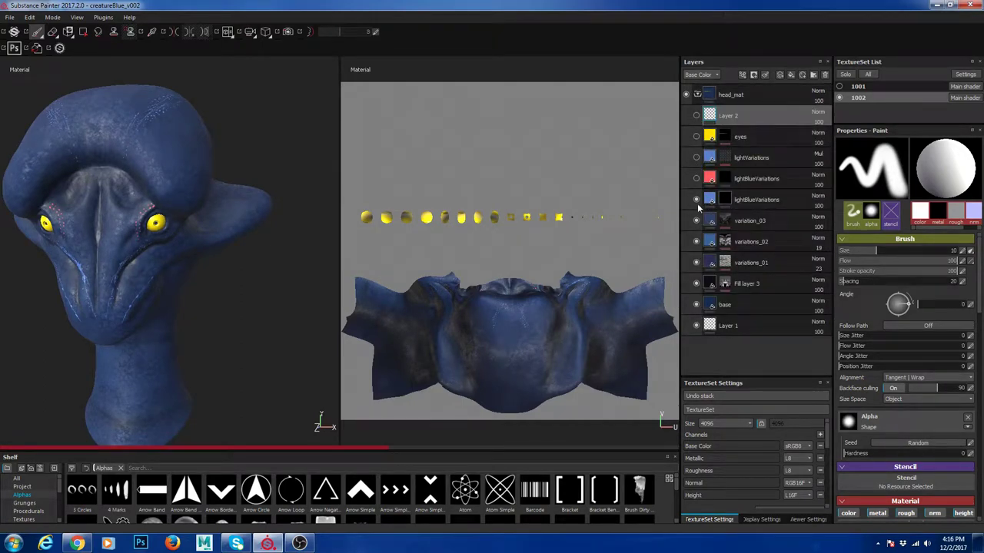
left_click(697, 202)
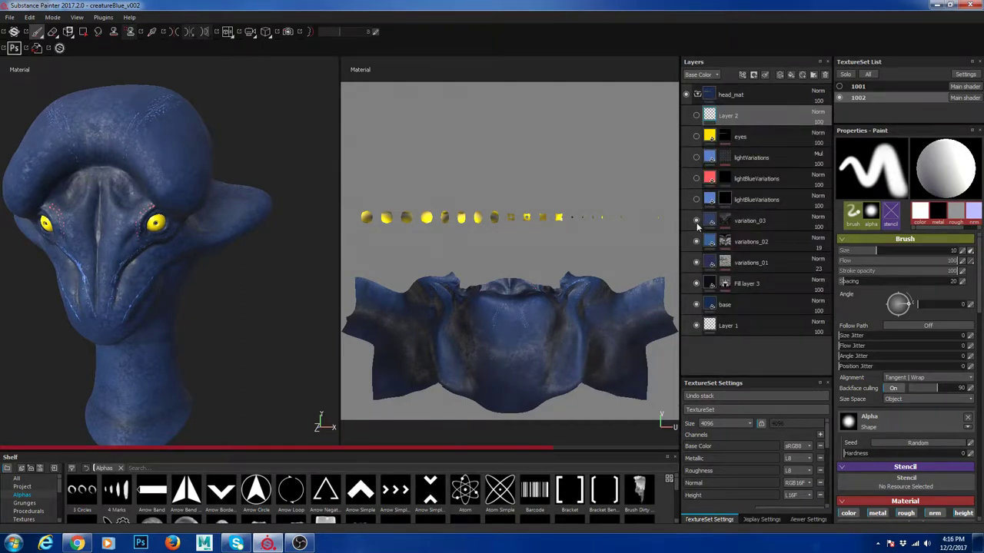
left_click(696, 286)
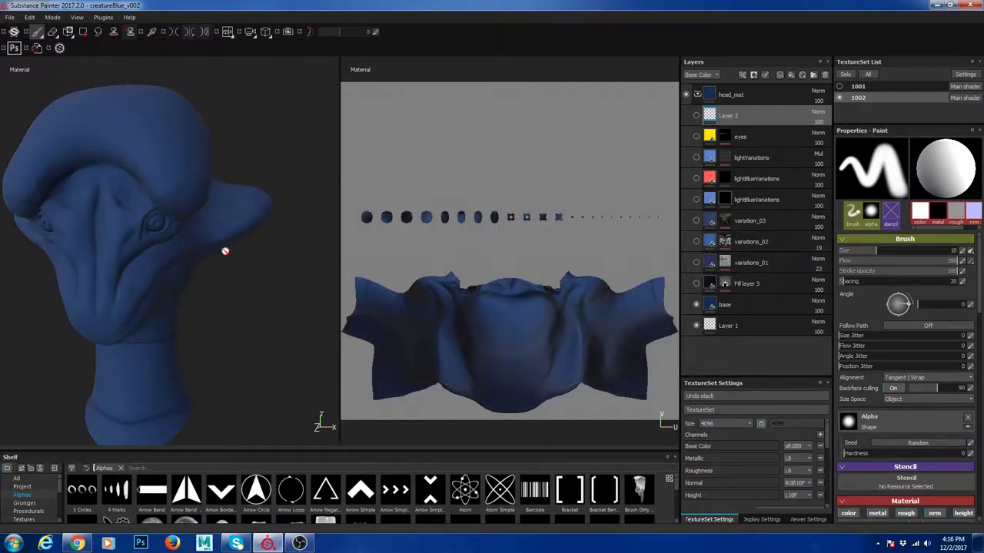
Step: Select the base fill layer and inspect its plain blue material on the head
left_click_drag(225, 251, 199, 281, "alt")
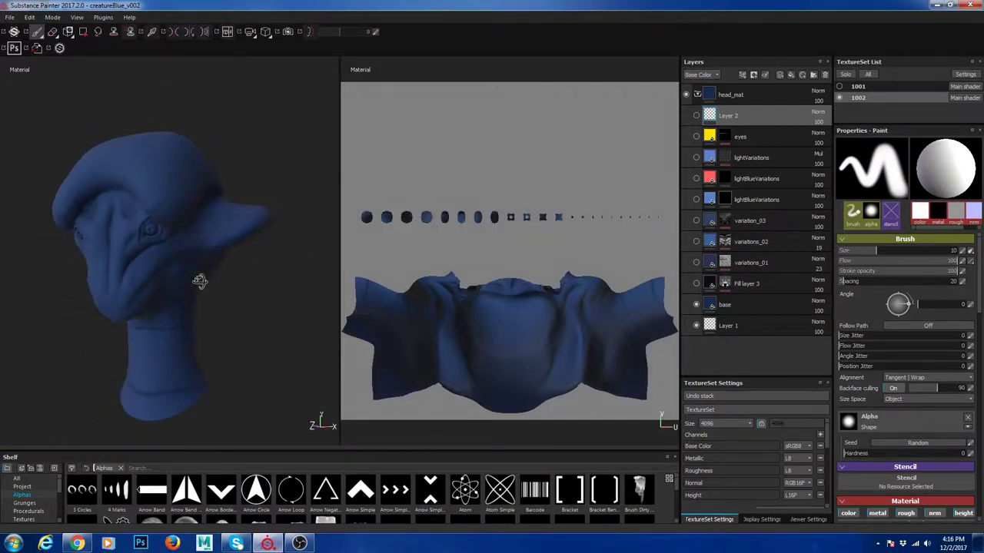
left_click(740, 304)
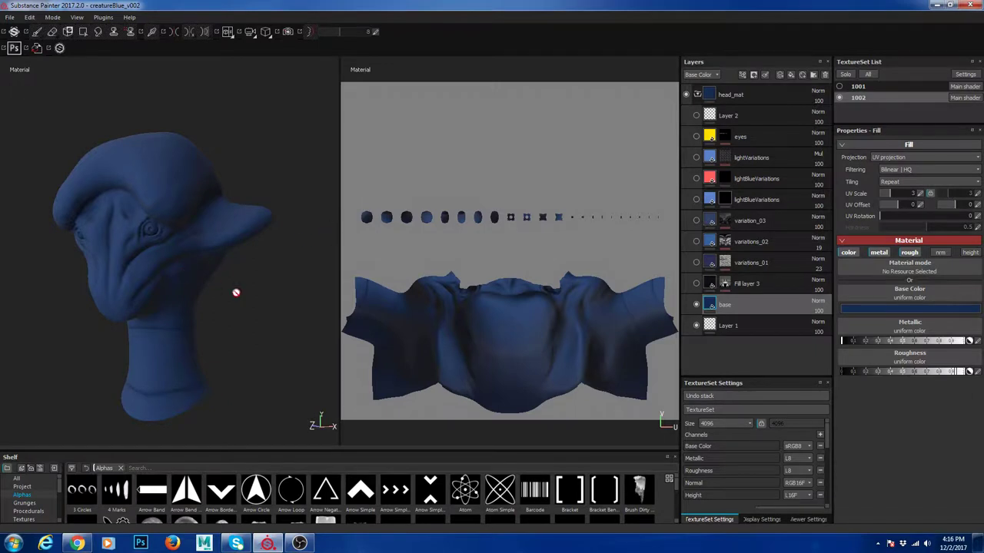
left_click_drag(236, 292, 277, 281, "alt")
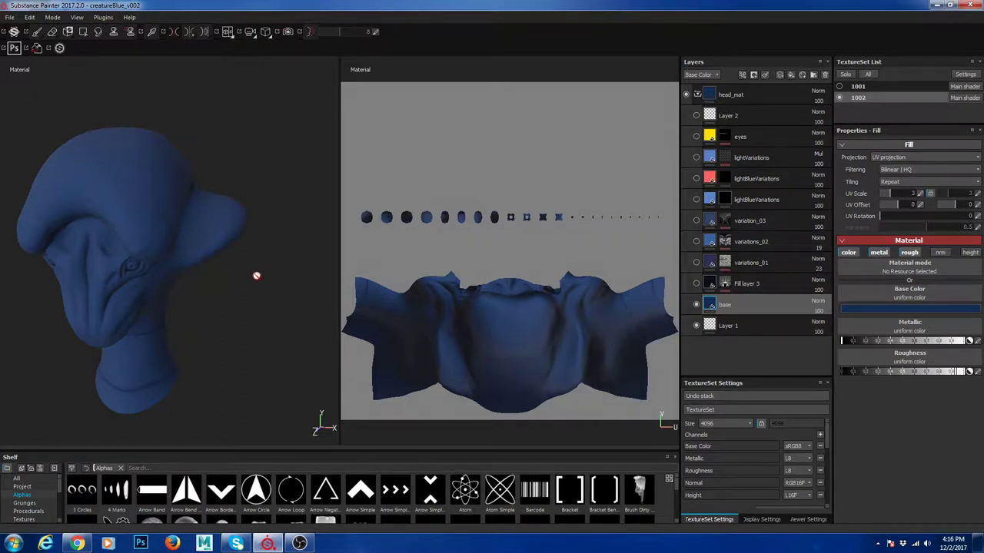
Step: Show Fill layer 3 and inspect its dark creases around the head in the Base Color channel
left_click_drag(205, 225, 215, 238, "alt")
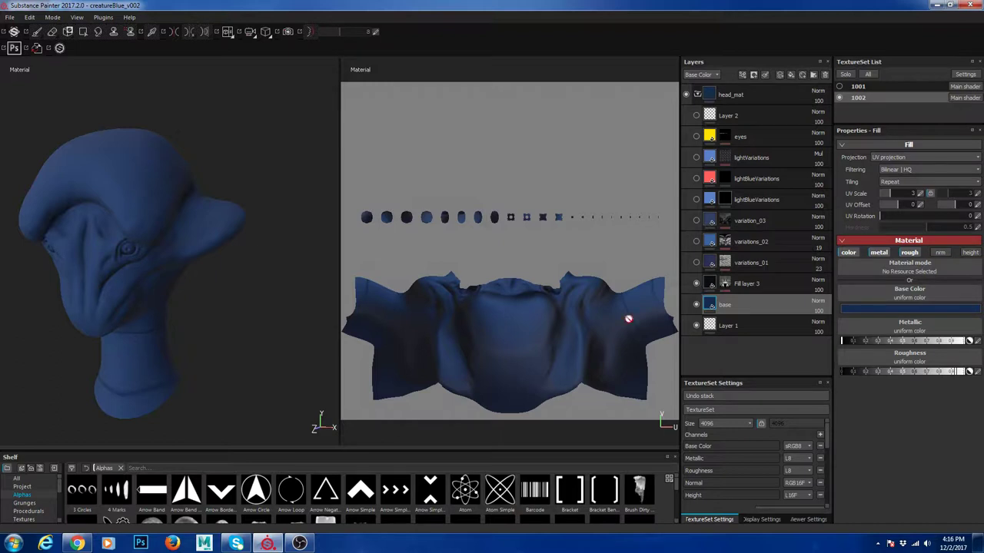
mouse_move(191, 254)
left_mouse_down("alt")
mouse_move(90, 241)
mouse_move(66, 213)
mouse_move(213, 197)
mouse_move(153, 220)
mouse_move(180, 208)
mouse_move(198, 248)
mouse_move(115, 268)
mouse_move(182, 251)
left_mouse_up("alt")
key("c")
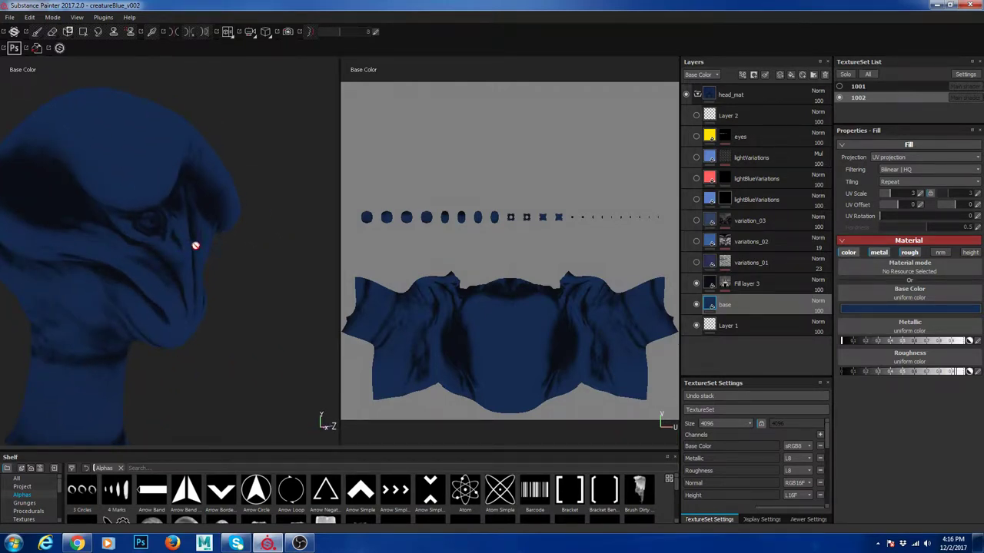
left_click_drag(220, 202, 187, 213, "alt")
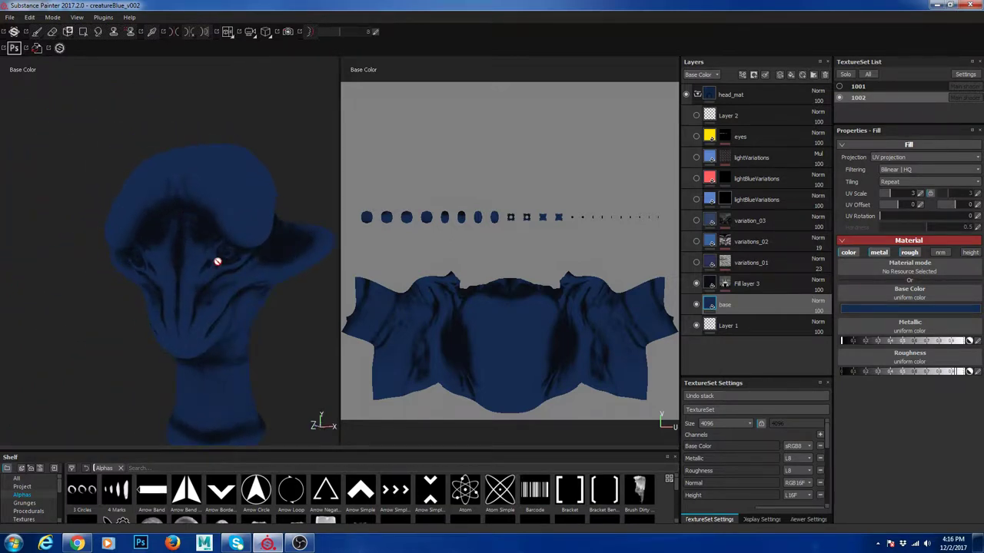
left_click_drag(218, 262, 143, 243, "alt")
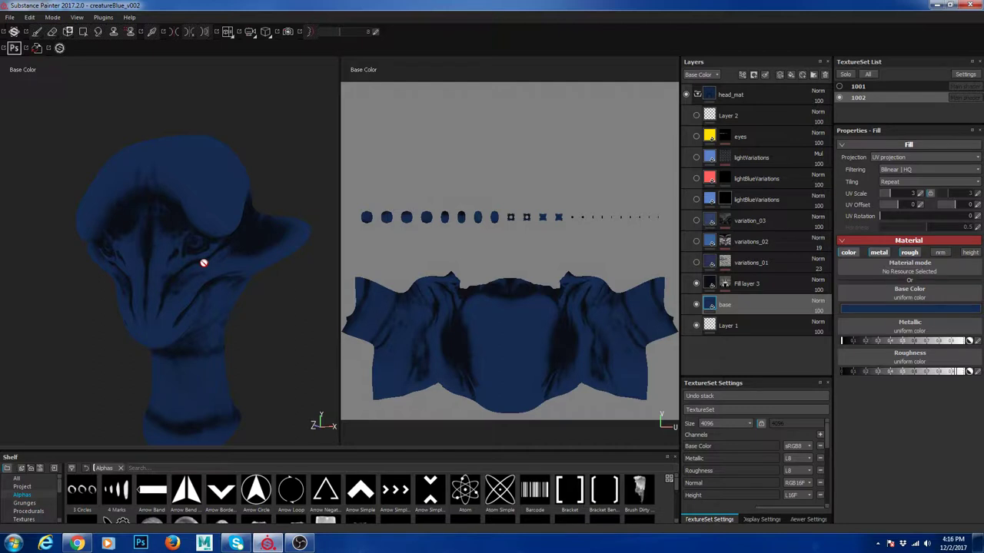
Step: Return to the Material view and examine Fill layer 3's effect around the eyes, face and neck
key("m")
mouse_move(301, 245)
left_mouse_down("alt")
mouse_move(297, 207)
mouse_move(306, 232)
left_mouse_up("alt")
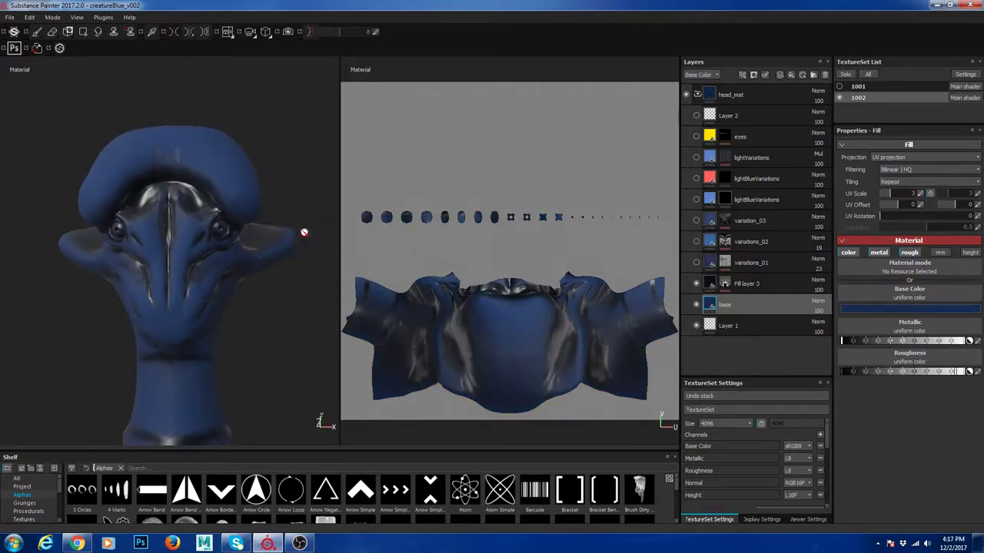
right_click_drag(305, 232, 409, 330, "alt")
left_click_drag(190, 223, 251, 243, "alt")
right_click_drag(251, 243, 214, 252, "alt")
left_click_drag(213, 268, 263, 286, "alt")
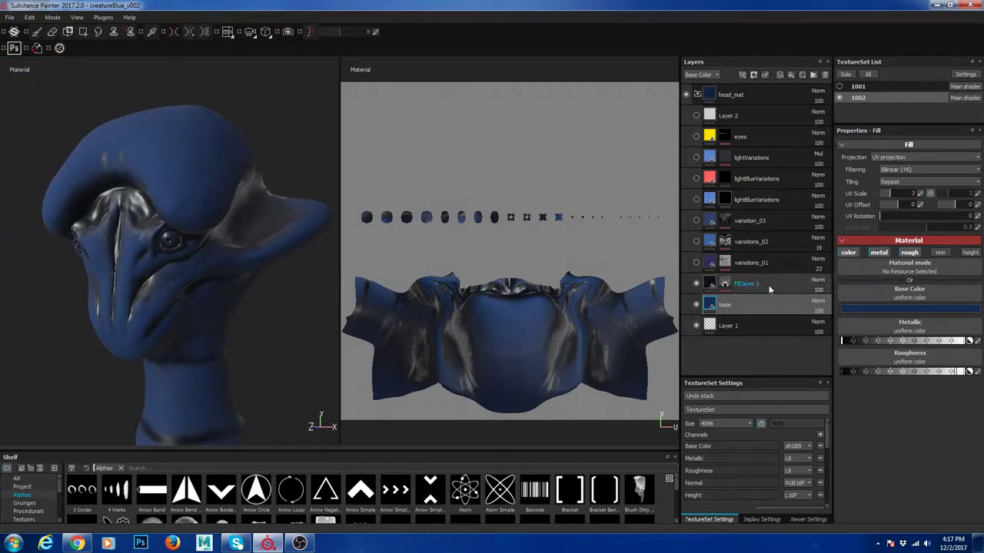
Step: Show the variations_01 layer and open the MG Mask Editor generator settings of its mask
left_click(696, 264)
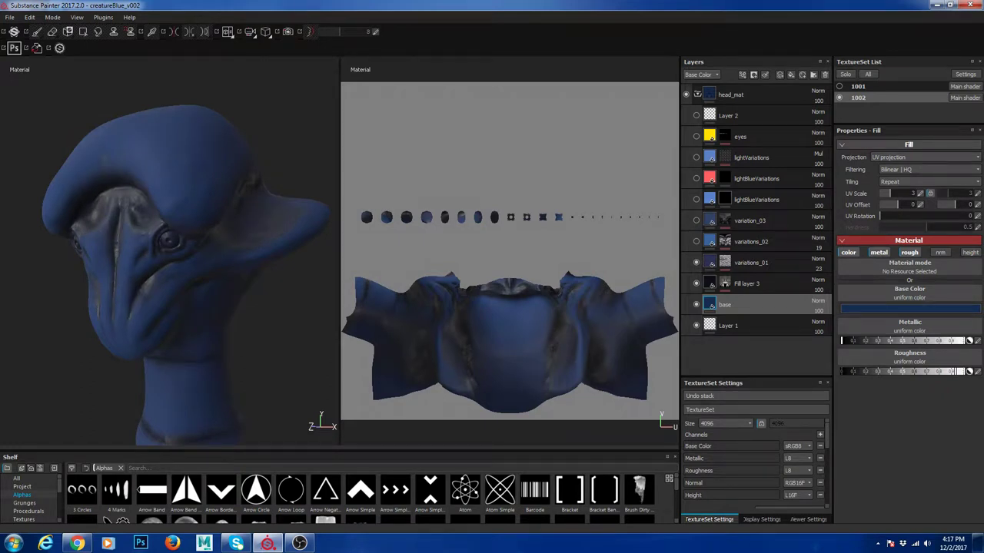
left_click(723, 264)
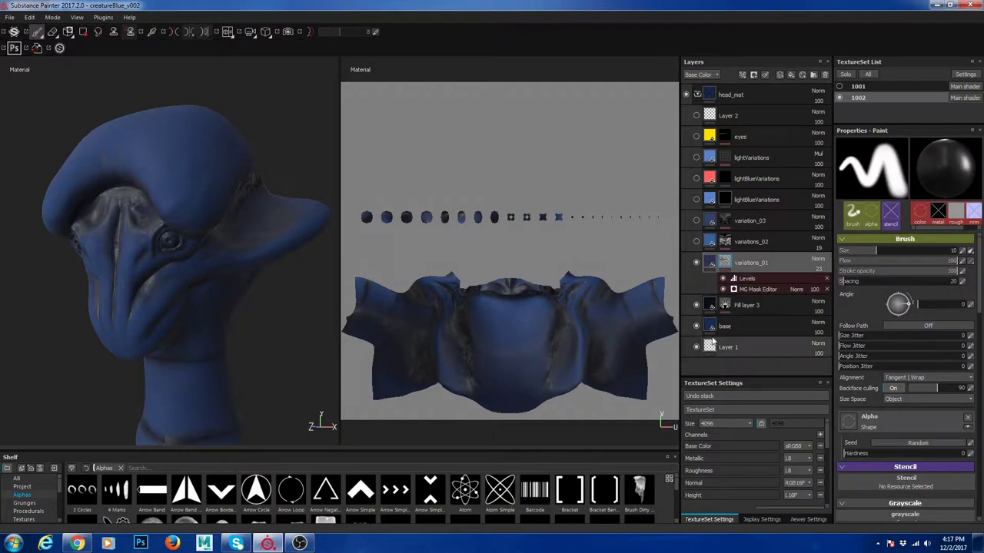
left_click(768, 290)
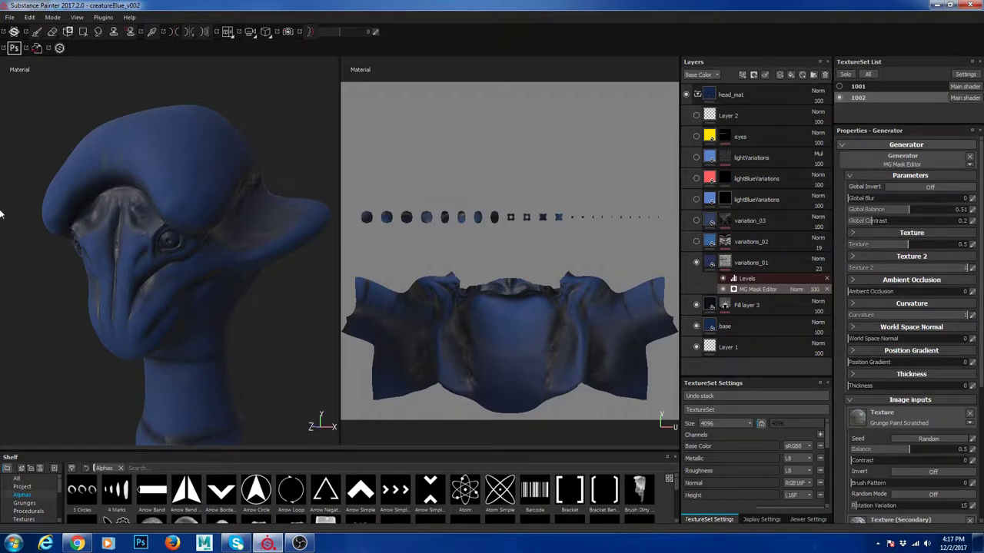
Step: Compare the head with variations_01 hidden and shown in the Base Color channel
left_click_drag(180, 189, 146, 193, "alt")
key("c")
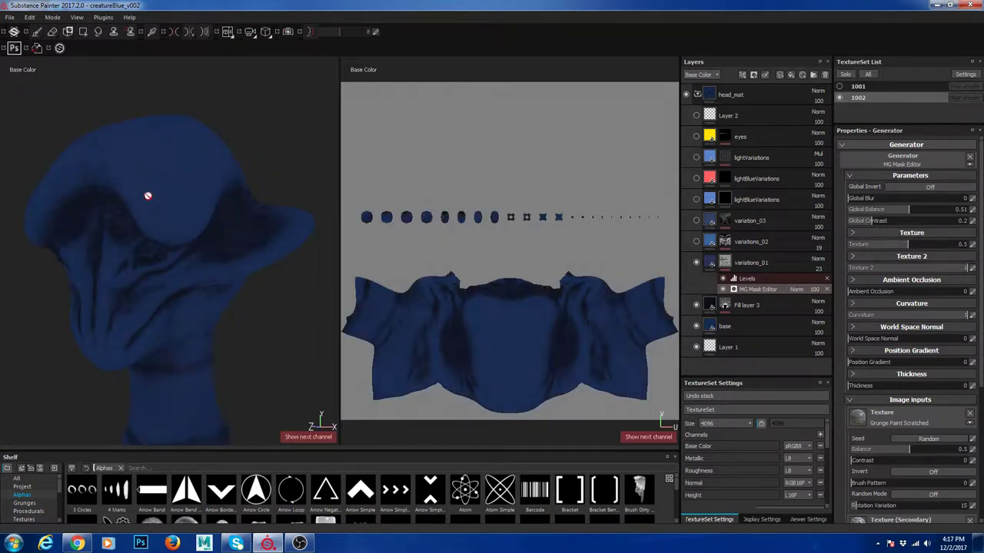
left_click(697, 263)
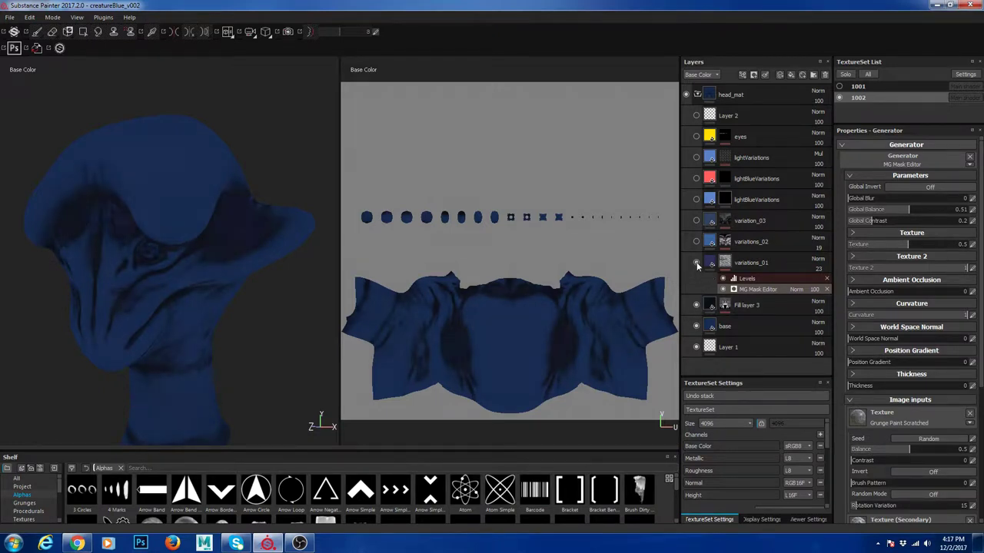
left_click(696, 264)
left_click(696, 263)
Step: Show the variations_02 layer and inspect its mottling on the head in Base Color
left_click(695, 243)
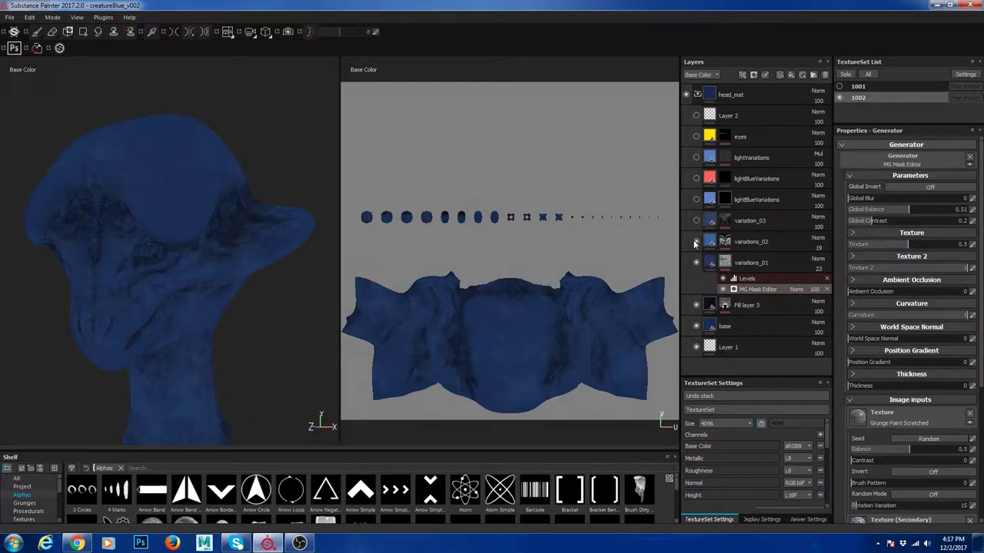
left_click_drag(276, 258, 209, 306, "alt")
left_click_drag(191, 259, 101, 208, "alt")
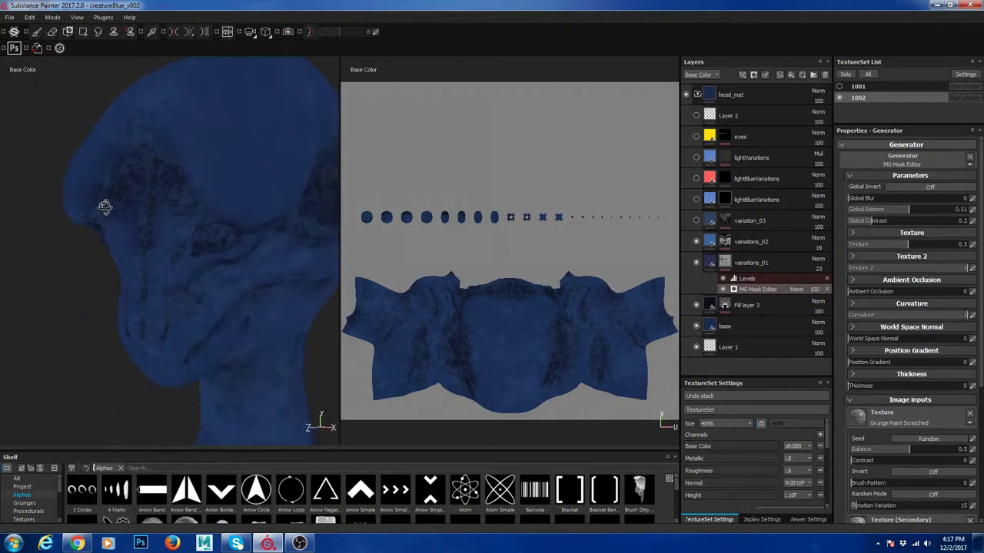
Step: Browse the Smart masks category in an enlarged shelf, and reduce the shelf's height again
left_click_drag(79, 453, 77, 295)
left_click(46, 422)
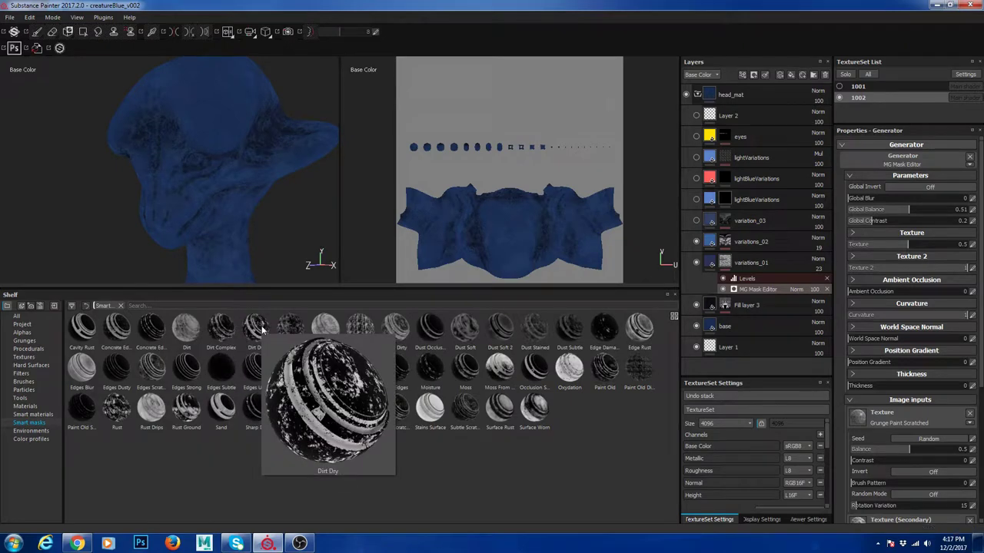
left_click_drag(229, 315, 224, 270)
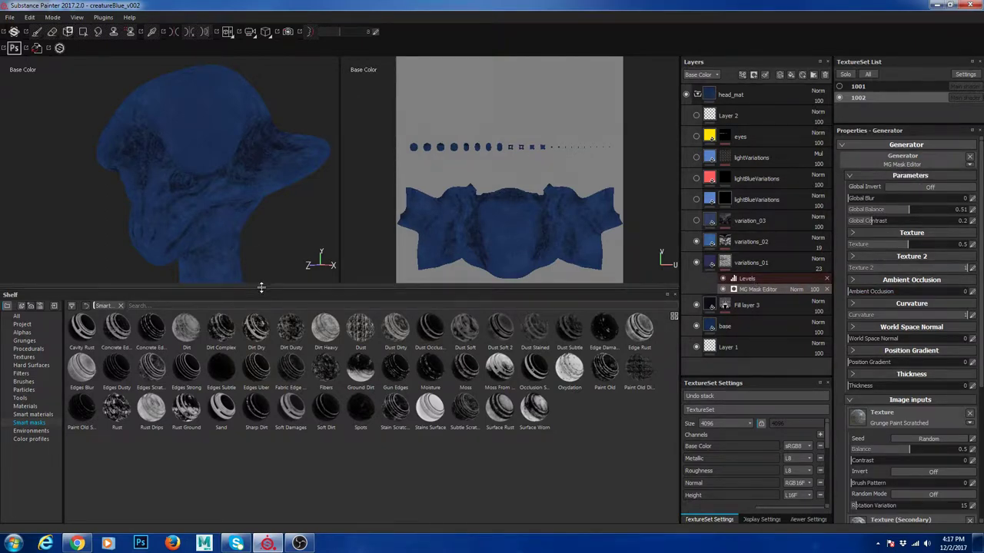
left_click_drag(262, 287, 267, 419)
Step: Examine the layered color variations on the forehead and around the eye up close in Base Color
left_click_drag(215, 246, 172, 254, "alt")
right_click_drag(171, 254, 275, 228, "alt")
mouse_move(275, 228)
left_mouse_down("alt")
mouse_move(213, 237)
mouse_move(227, 253)
left_mouse_up("alt")
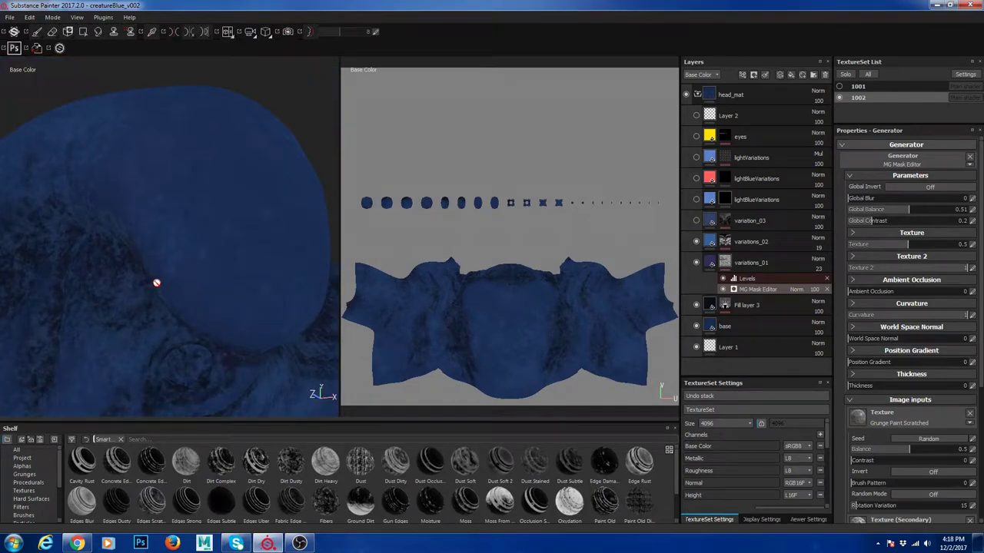
left_click_drag(221, 154, 158, 222, "alt")
middle_click_drag(158, 223, 150, 281, "alt")
mouse_move(150, 281)
left_mouse_down("alt")
mouse_move(154, 205)
mouse_move(149, 248)
left_mouse_up("alt")
left_click_drag(159, 315, 162, 222, "alt")
Step: Switch to the Material view and inspect the combined variation layers on the head and beak
key("m")
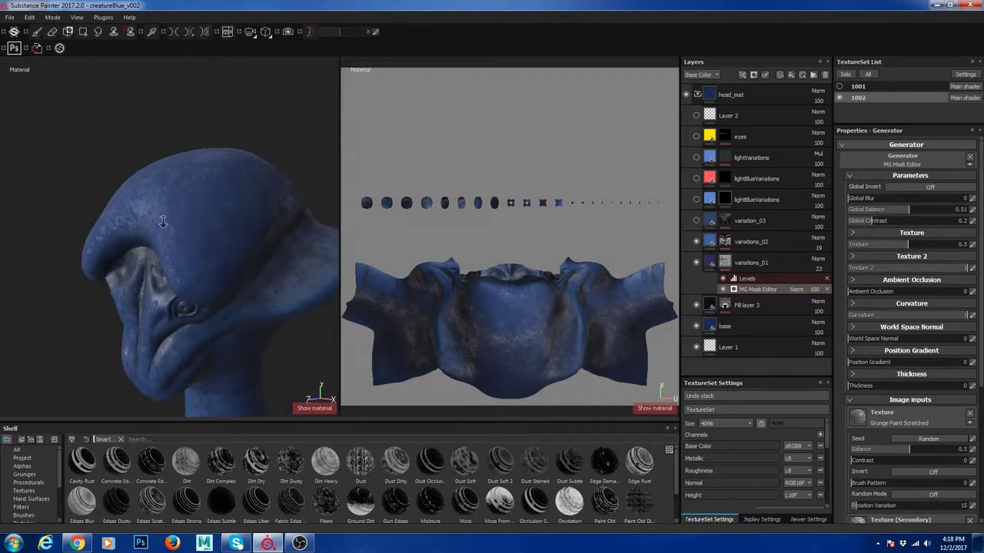
right_click_drag(163, 222, 200, 265, "alt")
middle_click_drag(200, 265, 237, 318, "alt")
left_click_drag(236, 318, 255, 197, "alt")
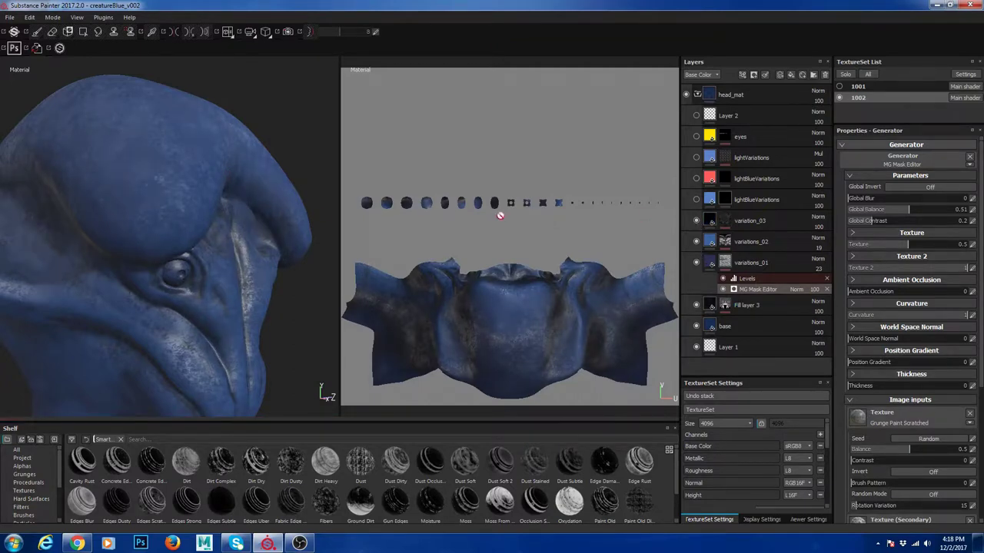
Step: Show the variation_03 layer and inspect the head in the Base Color channel
left_click_drag(222, 233, 219, 260, "alt")
left_click_drag(248, 219, 228, 229, "alt")
key("c")
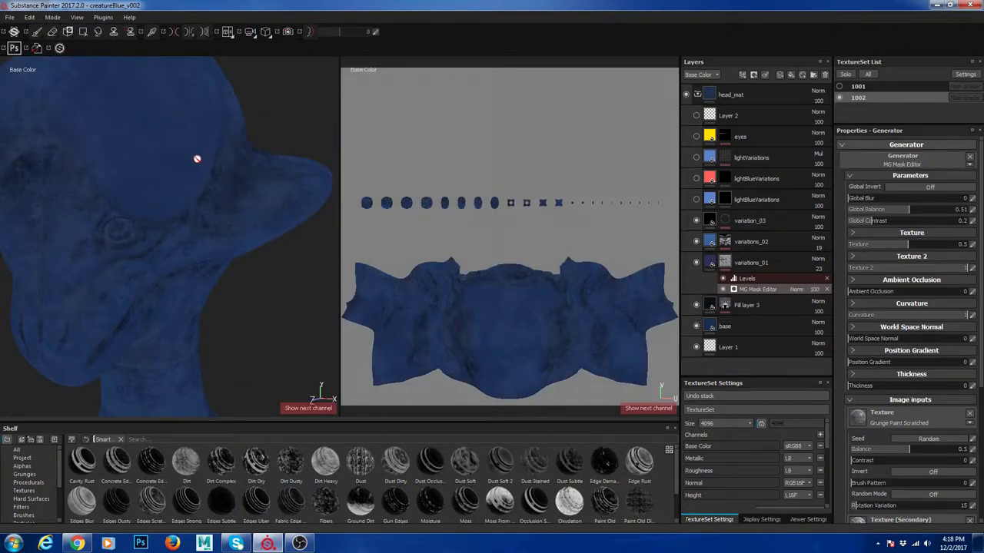
mouse_move(197, 159)
left_mouse_down("alt")
mouse_move(219, 195)
mouse_move(195, 172)
left_mouse_up("alt")
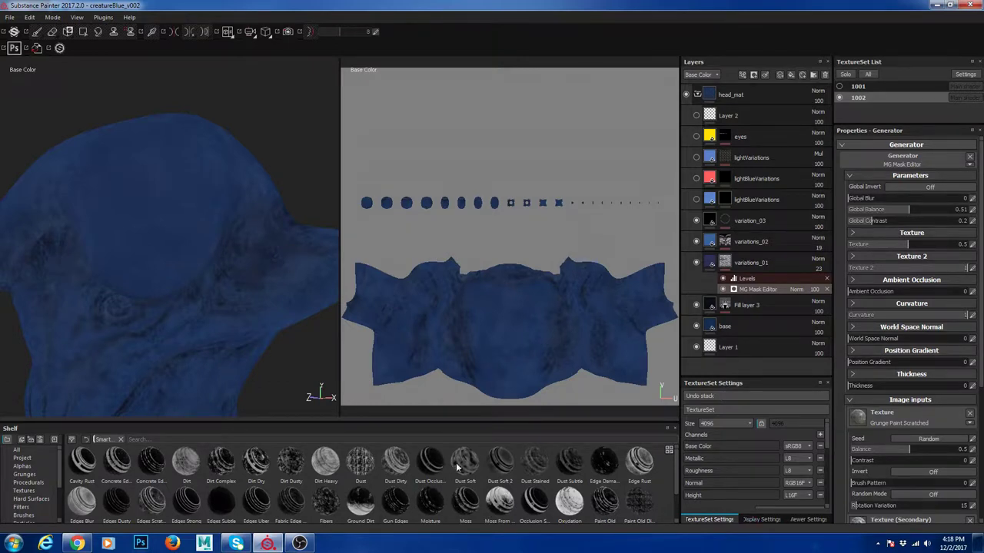
Step: Preview the Dust Soft smart mask in the shelf
mouse_move(465, 466)
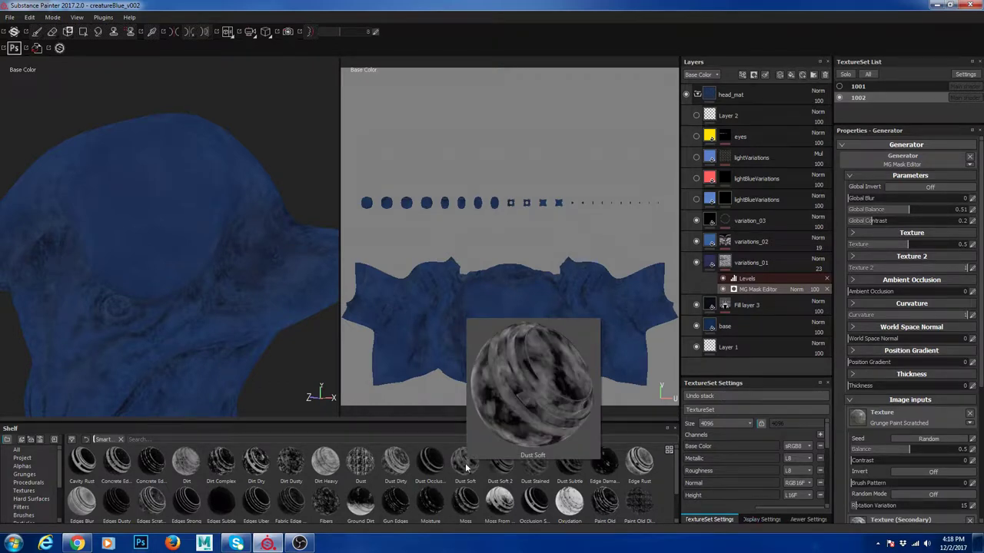
left_click_drag(466, 467, 437, 223)
left_click_drag(590, 278, 722, 264)
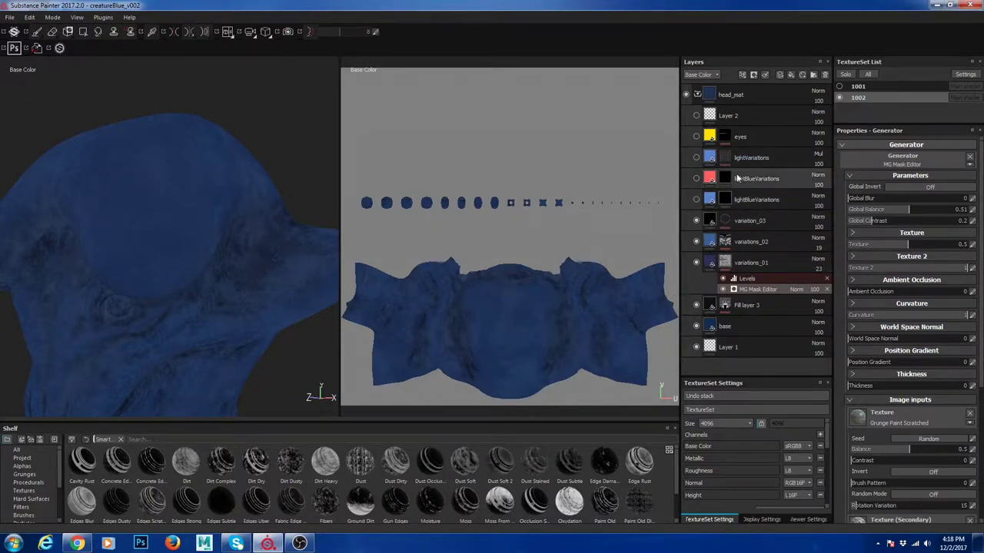
Step: Show the red lightBlueVariations layer and inspect its painted dots beside the eye up close
left_click_drag(121, 251, 246, 249, "alt")
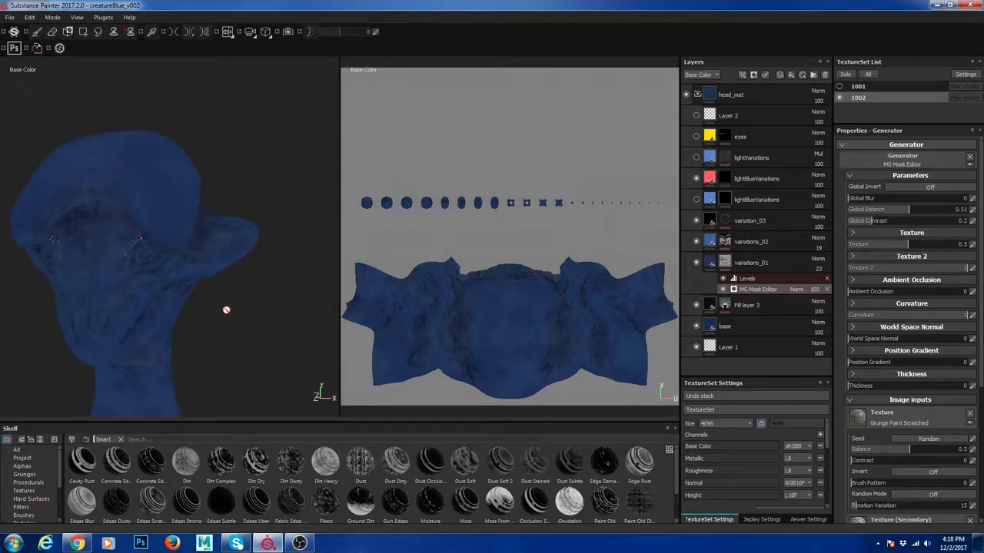
left_click_drag(127, 322, 204, 305, "alt")
right_click_drag(204, 305, 290, 254, "alt")
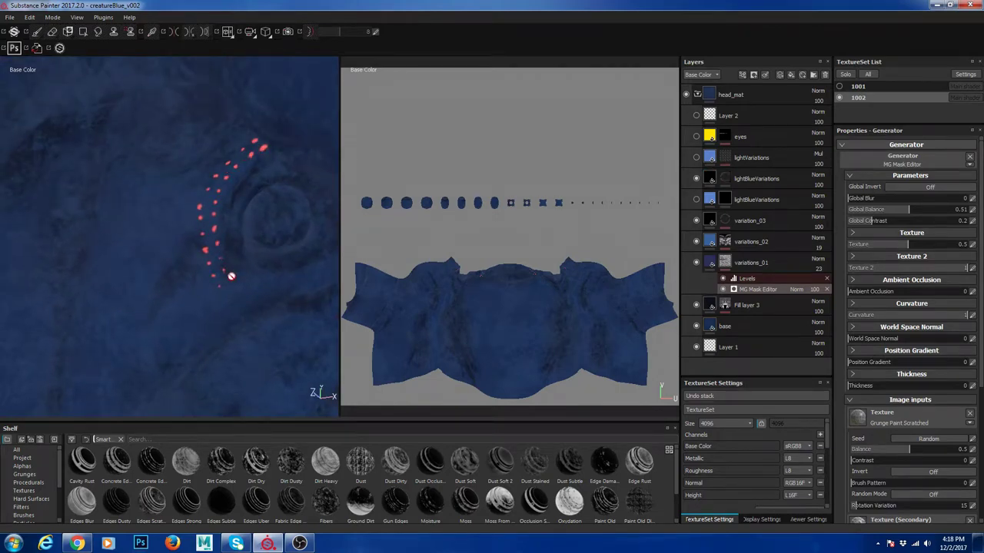
left_click_drag(230, 275, 223, 228, "alt")
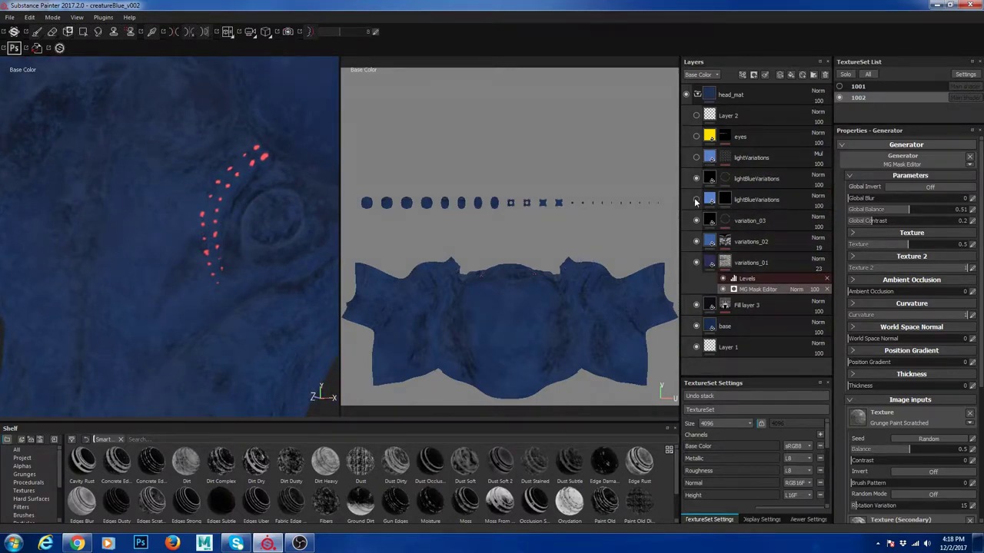
Step: Show the blue lightBlueVariations layer and inspect its light streaks on the face and crest
left_click(696, 200)
left_click(696, 202)
left_click(696, 202)
right_click_drag(272, 254, 232, 259, "alt")
middle_click_drag(233, 259, 197, 249, "alt")
left_click_drag(197, 248, 172, 302, "alt")
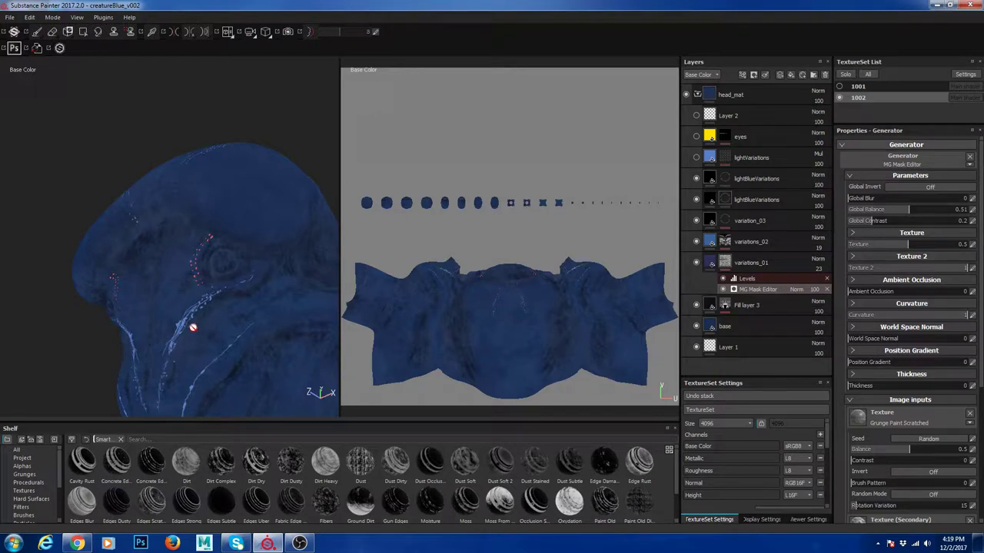
Step: Examine the mask of variation_03 and the masks and fill color of the two lightBlueVariations layers
left_click(724, 222)
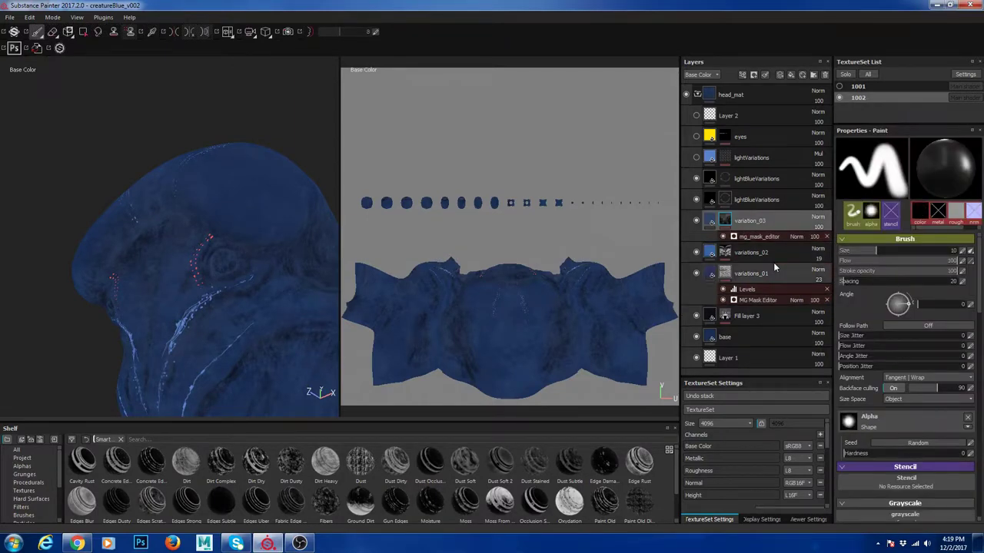
left_click(711, 203)
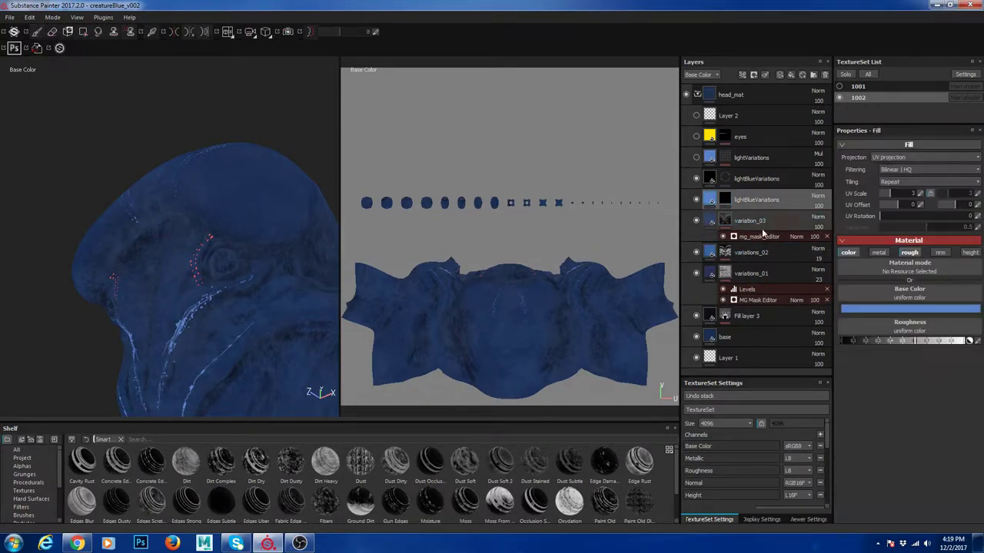
left_click(712, 203)
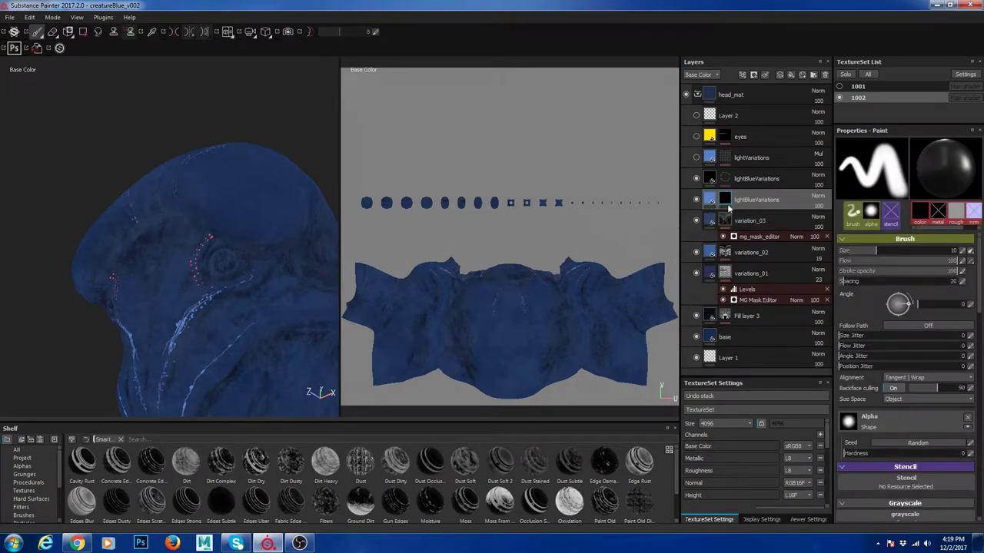
left_click(711, 198)
left_click(728, 203)
mouse_move(165, 215)
left_mouse_down("alt")
mouse_move(218, 318)
mouse_move(238, 308)
left_mouse_up("alt")
left_click(725, 180)
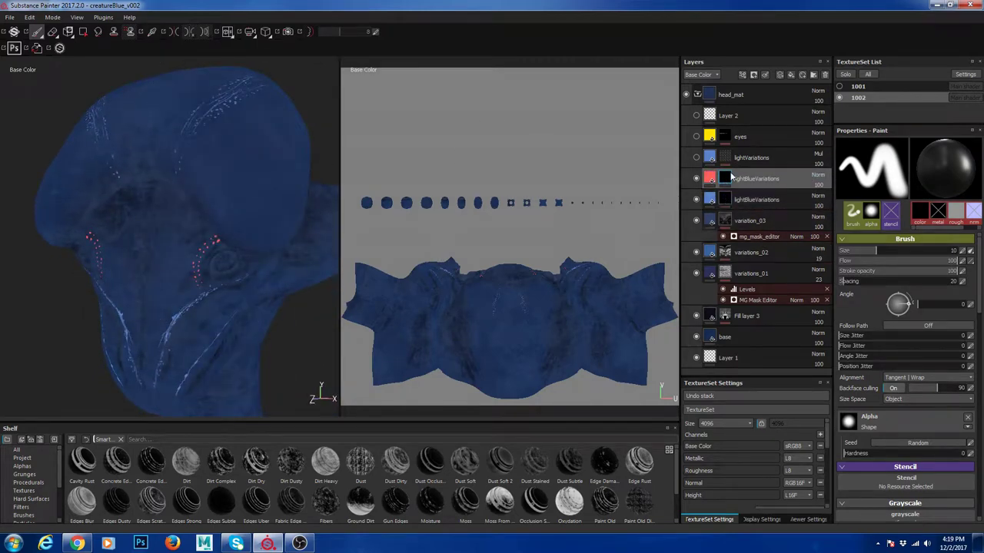
mouse_move(731, 177)
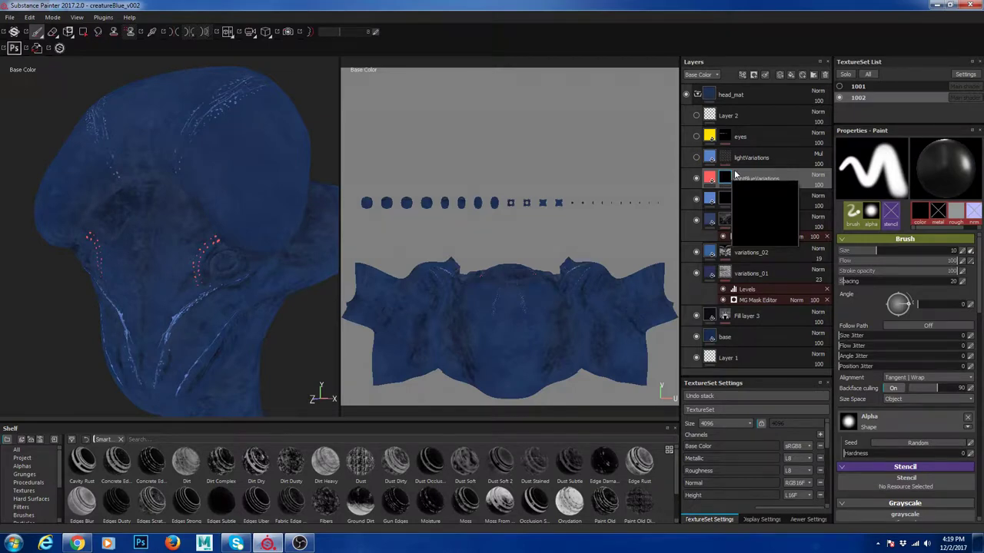
Step: Show the lightVariations layer, select its mask, and compare the head with the layer off and on
left_click(697, 159)
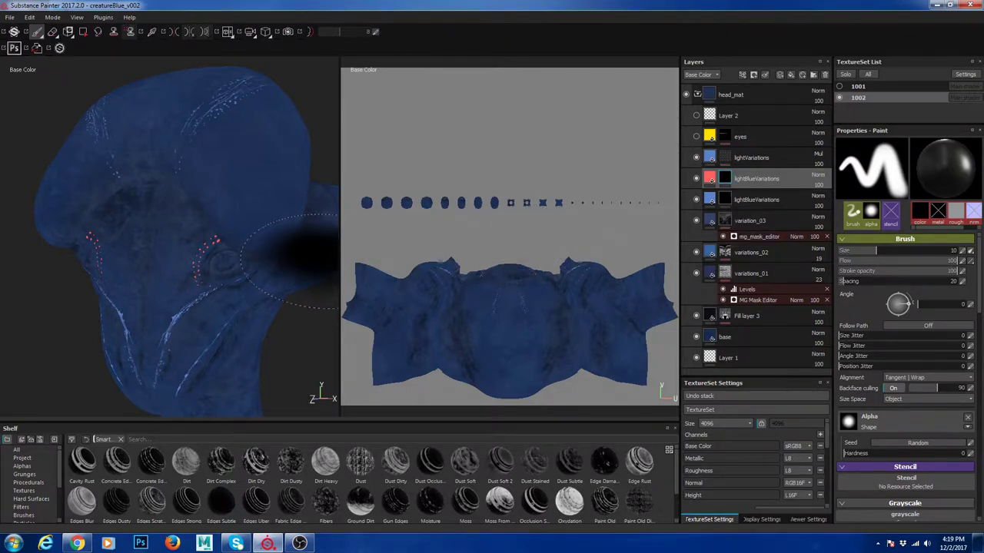
left_click(722, 159)
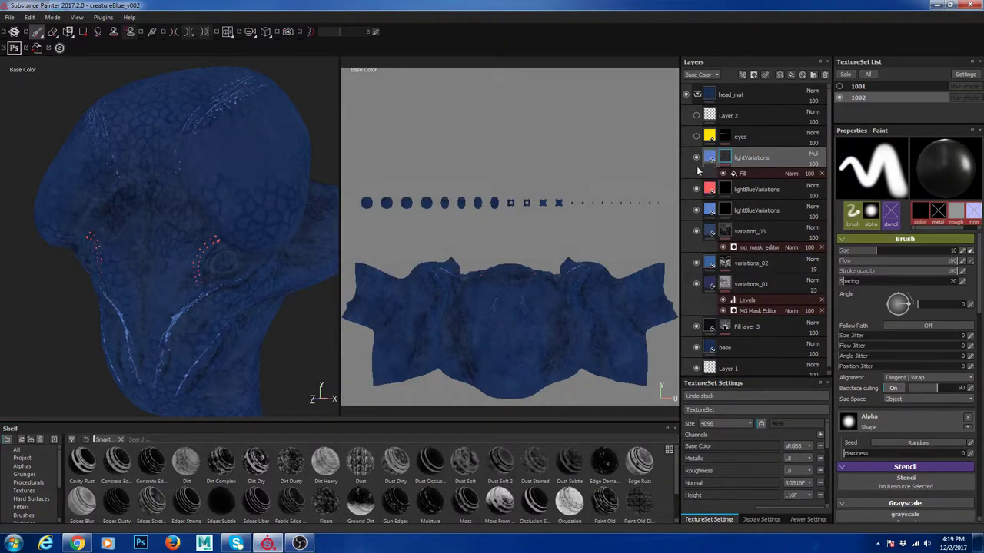
left_click(697, 159)
left_click(697, 159)
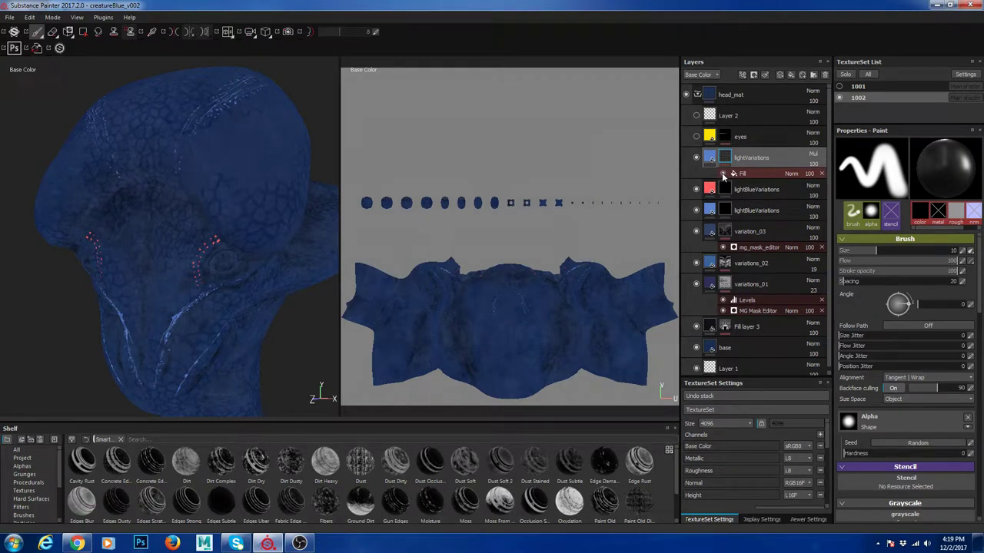
Step: Compare the head with the lightVariations mask's Fill effect off and on, and open the Fill's grayscale texture choices
left_click(723, 175)
left_click(723, 175)
left_click(723, 174)
left_click(723, 174)
left_click(756, 174)
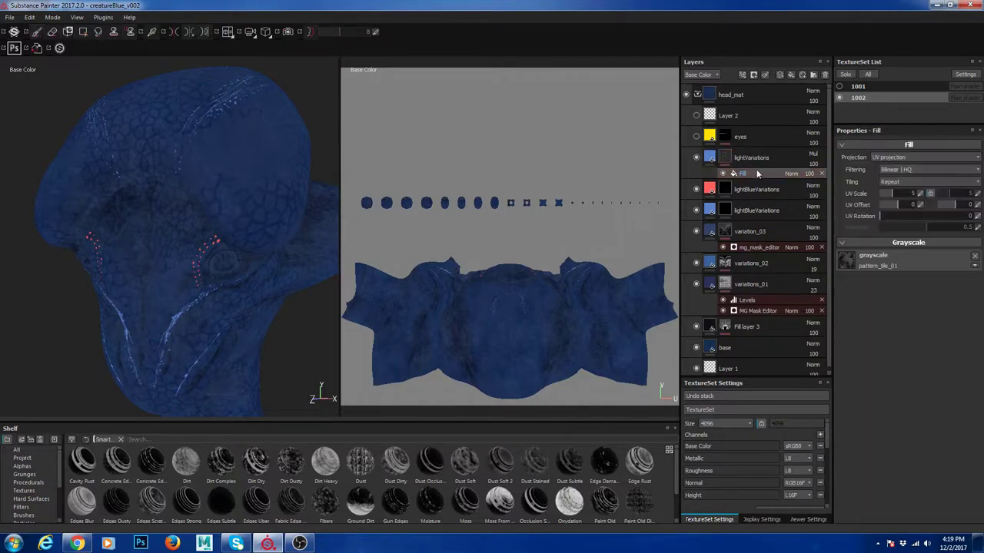
left_click(890, 257)
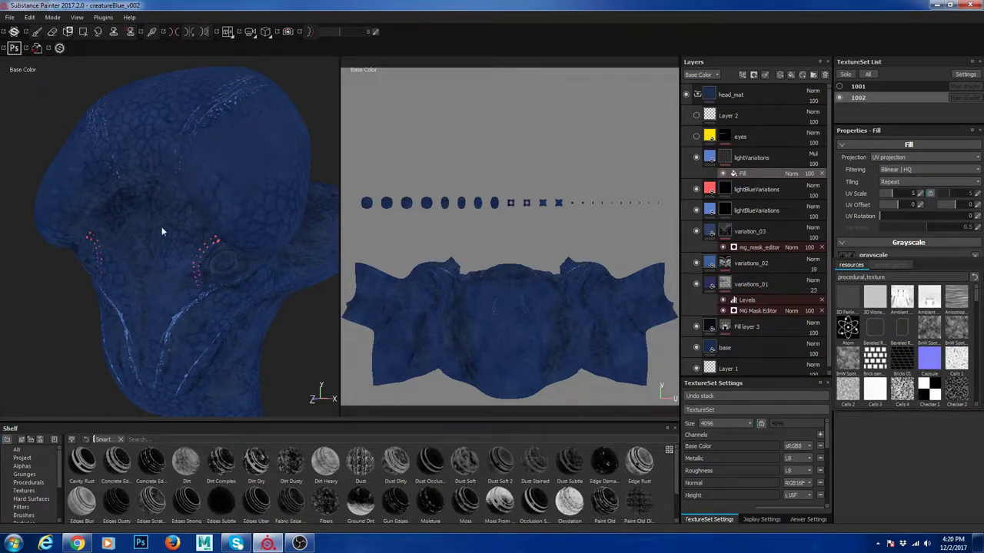
Step: Examine the tiled scale pattern up close over the side, forehead and front of the head
left_click_drag(84, 336, 93, 275, "alt")
left_click_drag(222, 222, 145, 246, "alt")
middle_click_drag(146, 246, 109, 228, "alt")
mouse_move(166, 261)
left_mouse_down("alt")
mouse_move(178, 269)
mouse_move(184, 261)
left_mouse_up("alt")
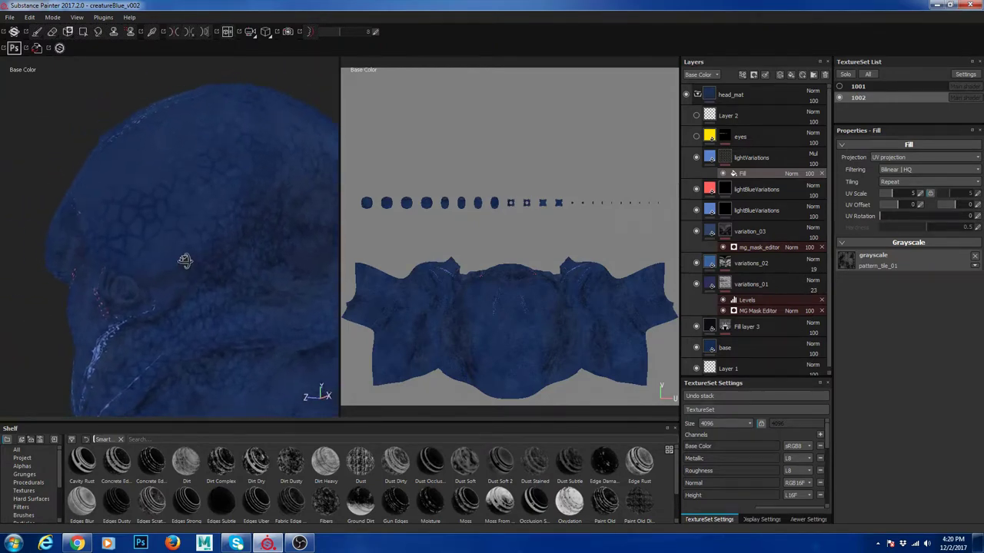
middle_click_drag(185, 261, 176, 237, "alt")
left_click_drag(116, 169, 277, 261, "alt")
right_click_drag(126, 197, 58, 219, "alt")
left_click_drag(115, 213, 259, 256, "alt")
Step: Review the lightVariations layer's mask and its uniform fill color
left_click(726, 158)
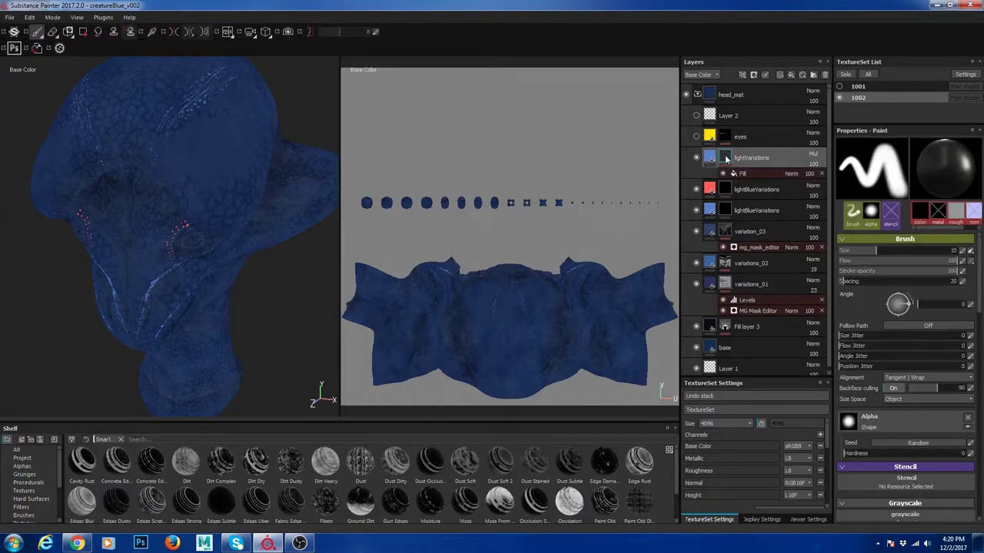
left_click(709, 159)
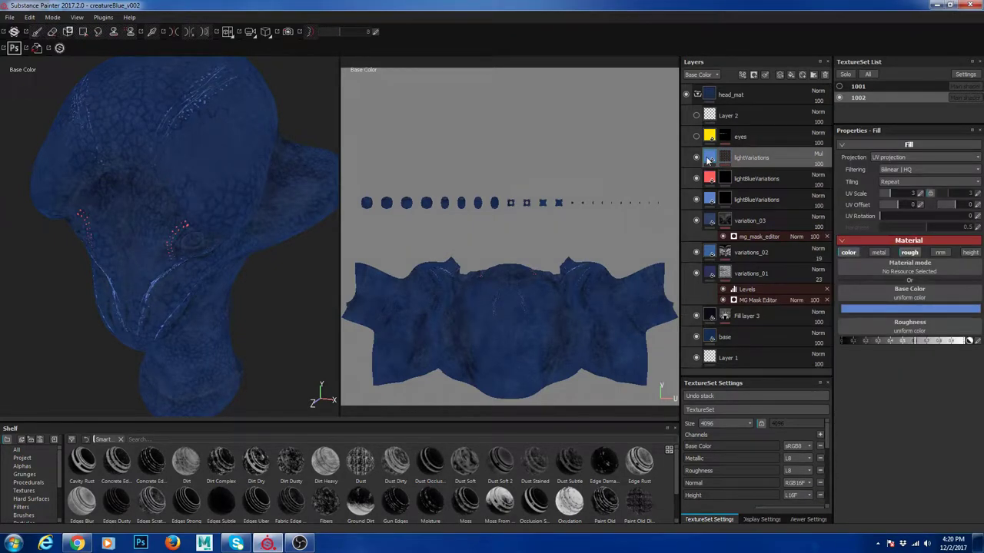
mouse_move(707, 160)
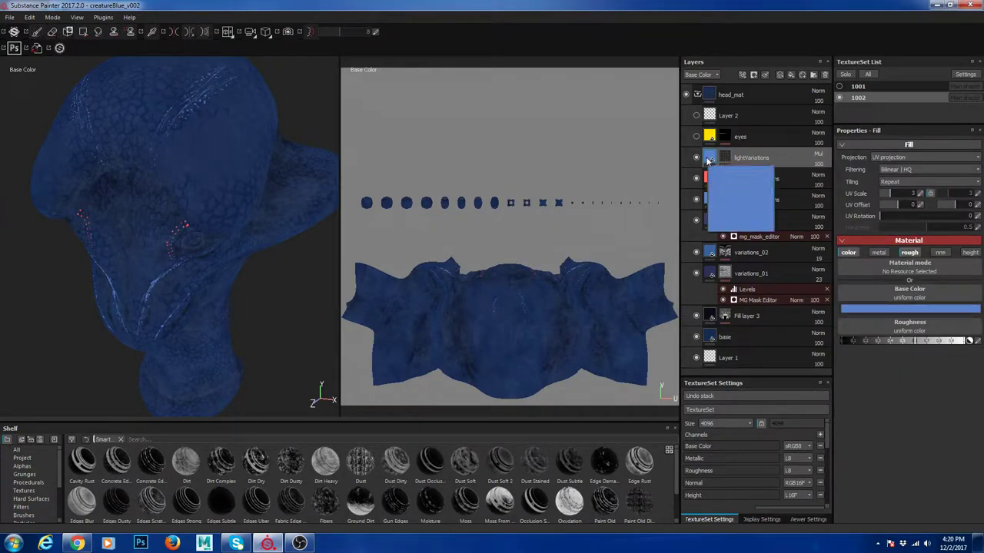
Step: Show the eyes layer and inspect the yellow eye up close
left_click(696, 136)
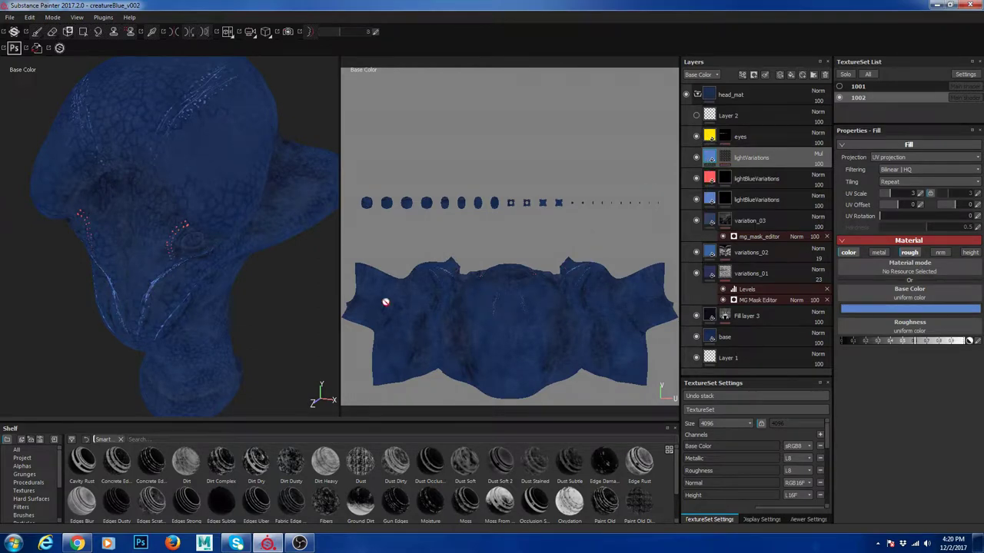
left_click_drag(204, 275, 201, 215, "alt")
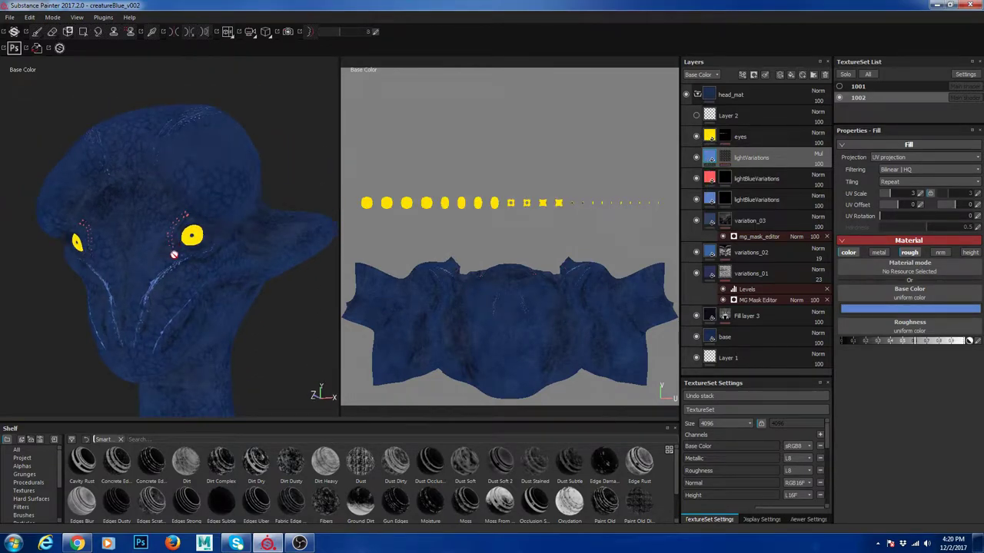
right_click_drag(166, 200, 197, 296, "alt")
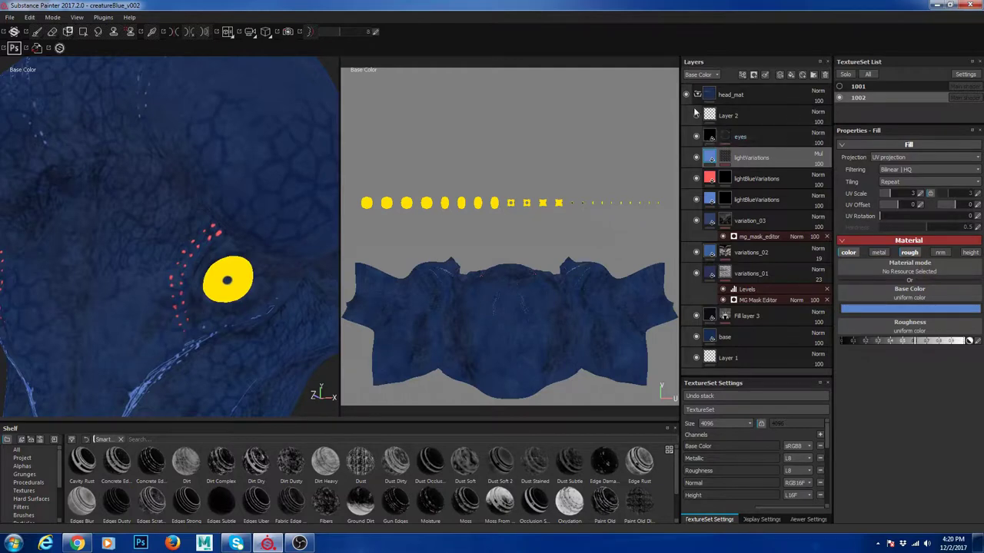
Step: Show Layer 2 and inspect the complete head in the Material view
scroll(252, 311, "down", 7)
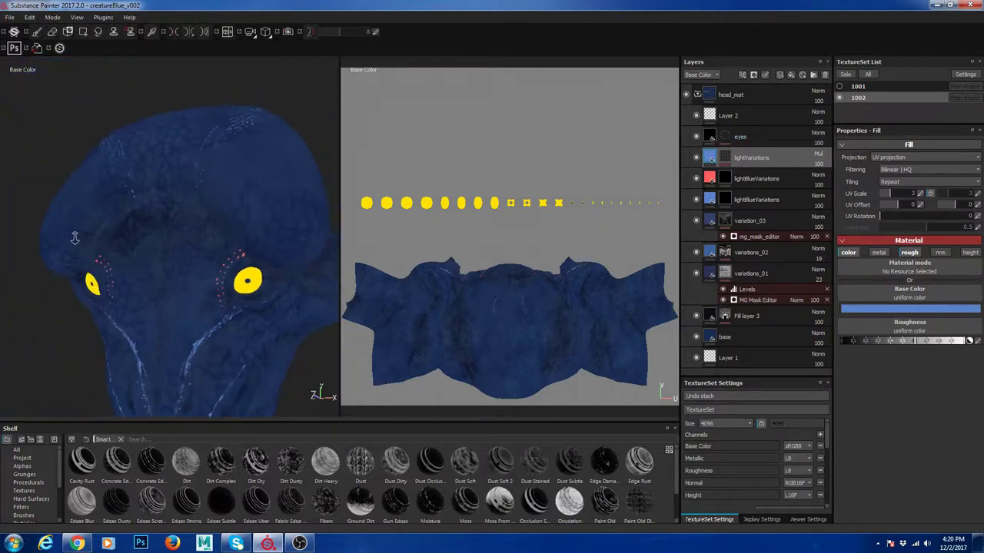
right_click_drag(156, 231, 145, 224, "alt")
middle_click_drag(209, 242, 183, 164, "alt")
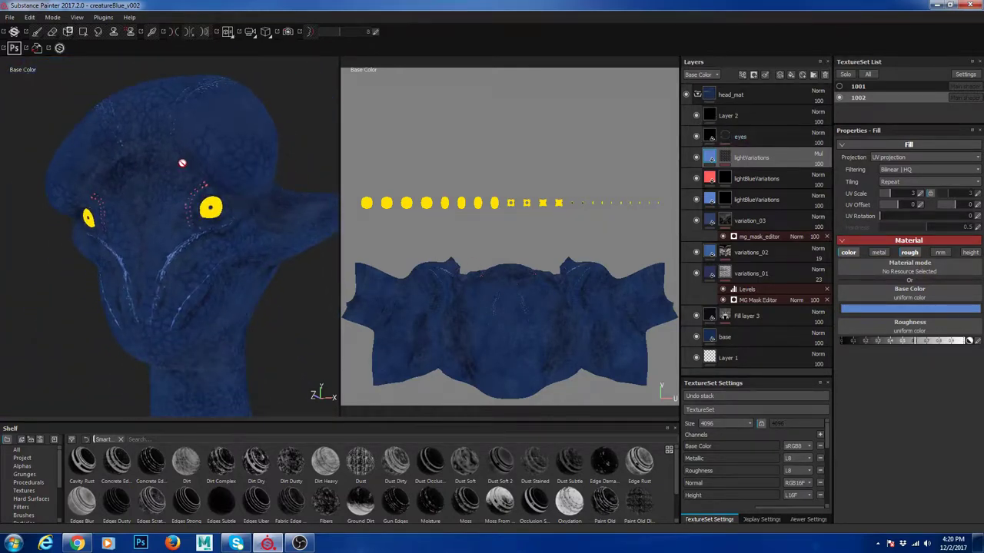
left_click_drag(182, 163, 149, 265, "alt")
key("m")
scroll(246, 250, "down", 5)
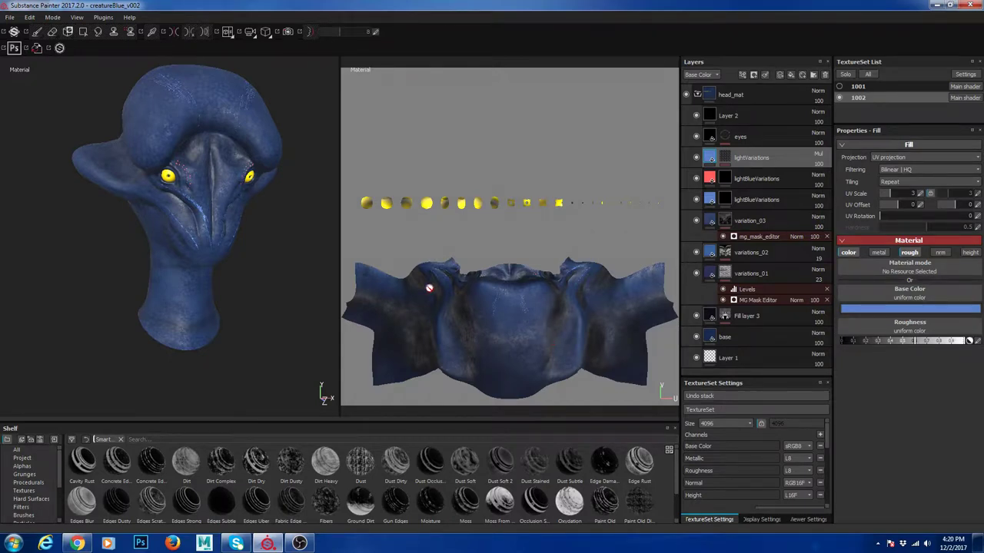
left_click_drag(249, 299, 264, 274, "alt")
Step: Show texture set 1001, make it the active set, and inspect the red and gold dress on the torso
left_click(840, 87)
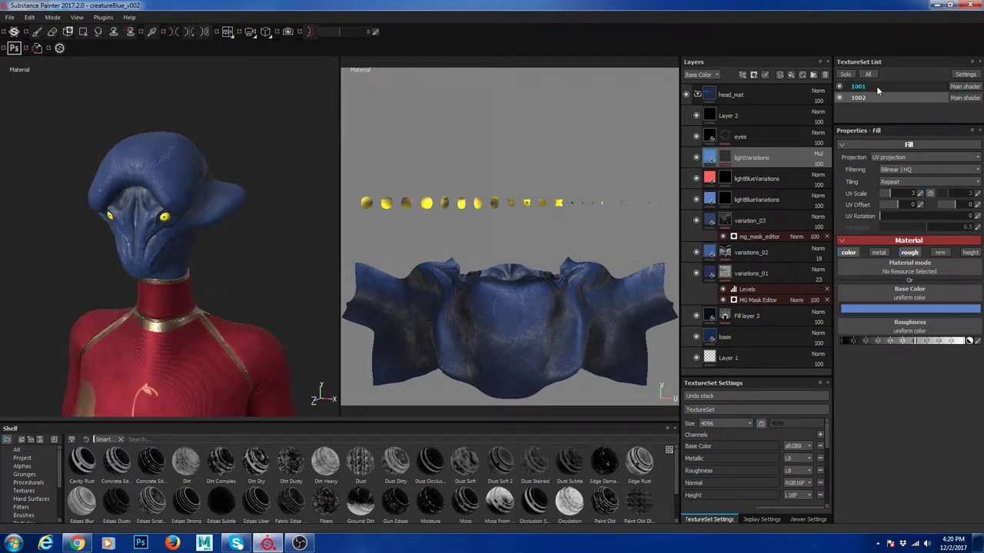
left_click(858, 87)
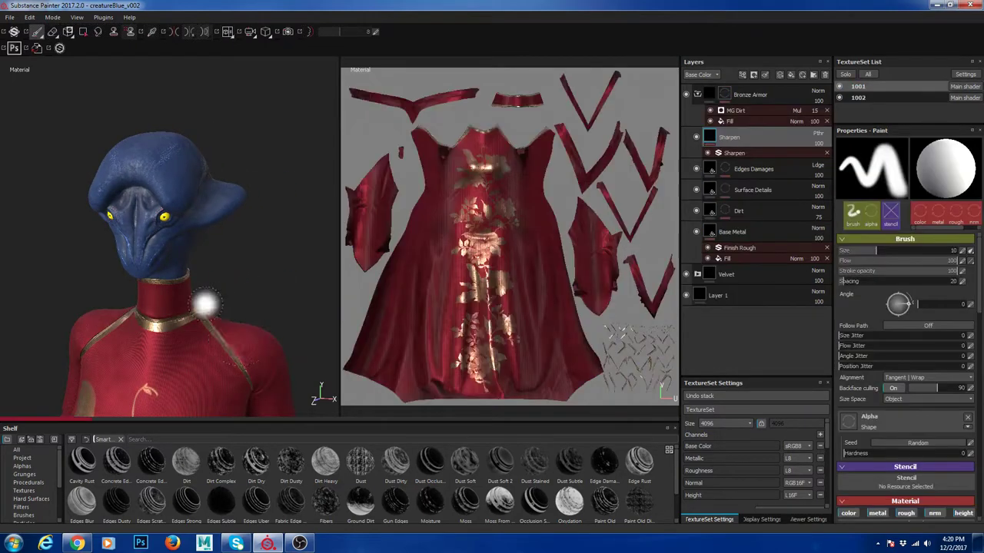
right_click_drag(204, 303, 165, 284, "alt")
middle_click_drag(243, 330, 251, 254, "alt")
right_click_drag(240, 194, 256, 233, "alt")
middle_click_drag(250, 215, 216, 145, "alt")
left_click_drag(237, 204, 262, 204, "alt")
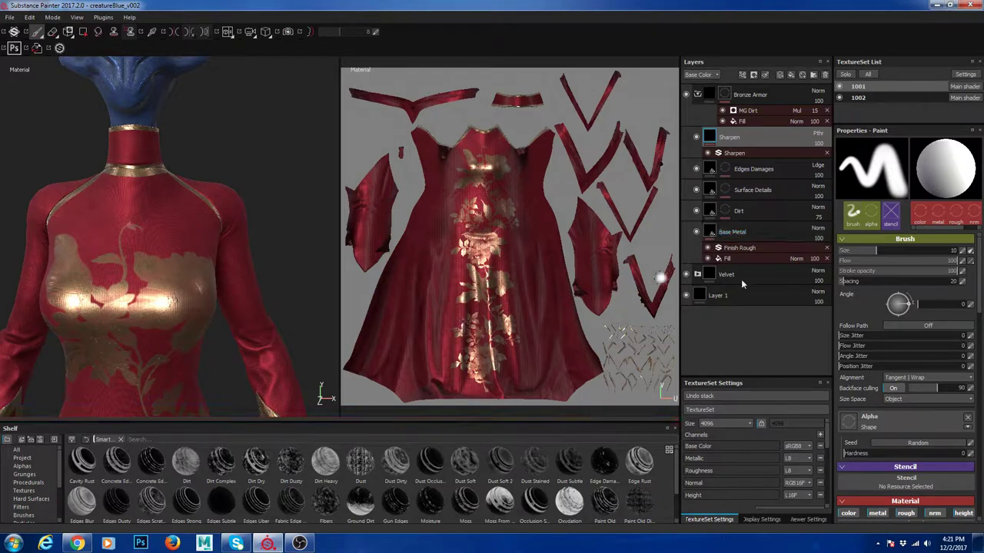
Step: Collapse the Bronze Armor group and hide it
left_click(697, 94)
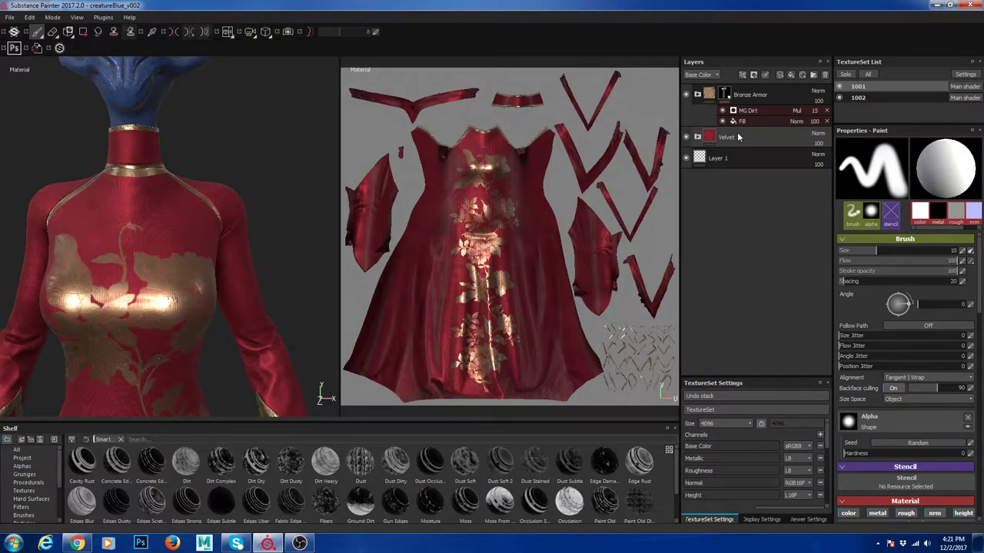
left_click(686, 94)
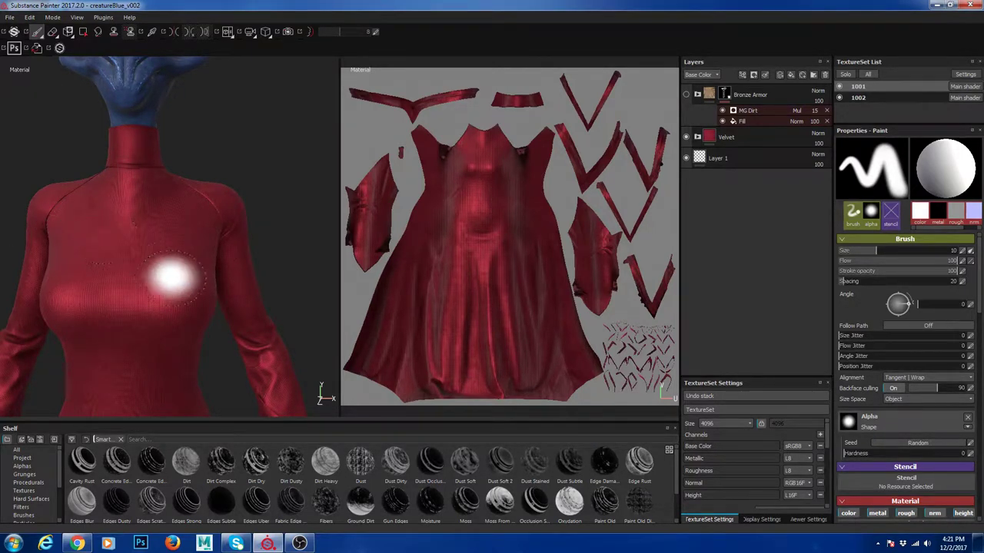
Step: Enlarge the shelf, browse the Materials and Smart materials categories, and preview the Velvet smart material
left_click_drag(134, 421, 123, 308)
left_click(36, 425)
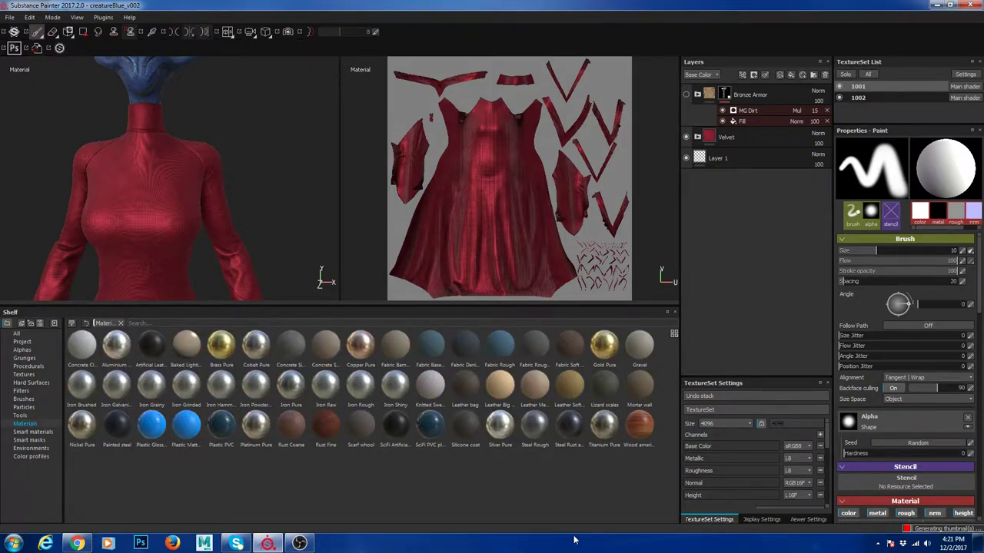
left_click(34, 432)
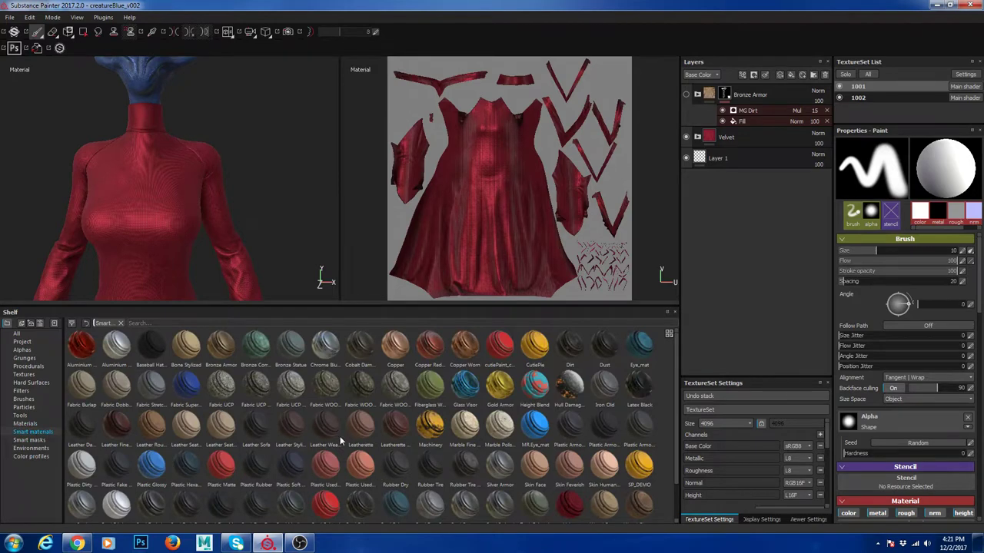
scroll(341, 441, "down", 1)
mouse_move(567, 469)
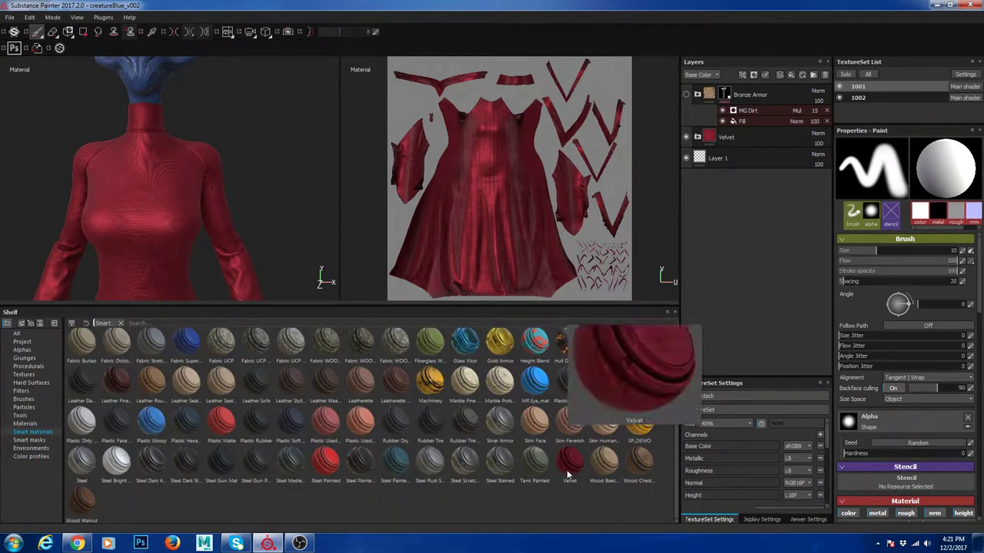
Step: Expand the Velvet group and hide its Dirt, White noise, Fabric pattern and Base layers
left_click_drag(569, 474, 734, 138)
left_click(697, 158)
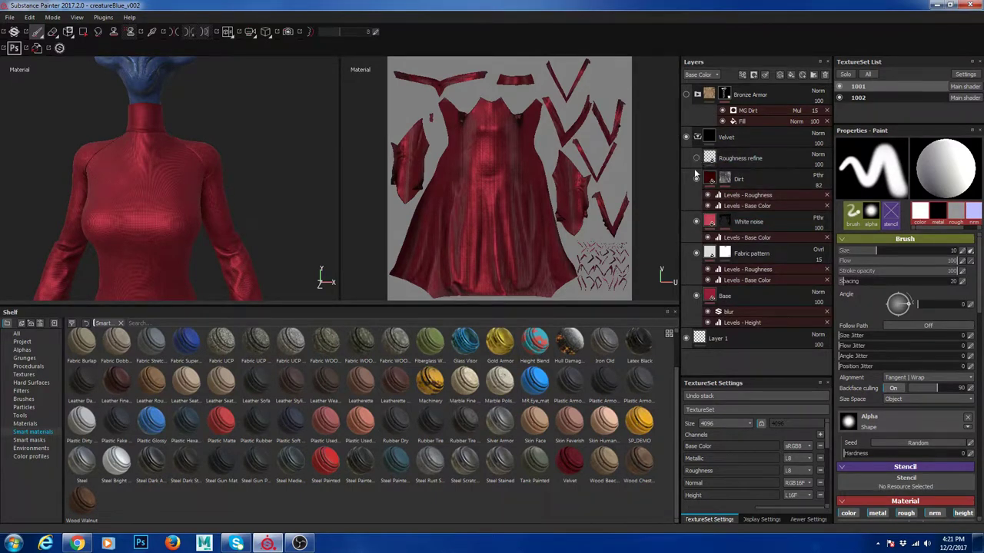
left_click(696, 178)
left_click(696, 222)
left_click(696, 252)
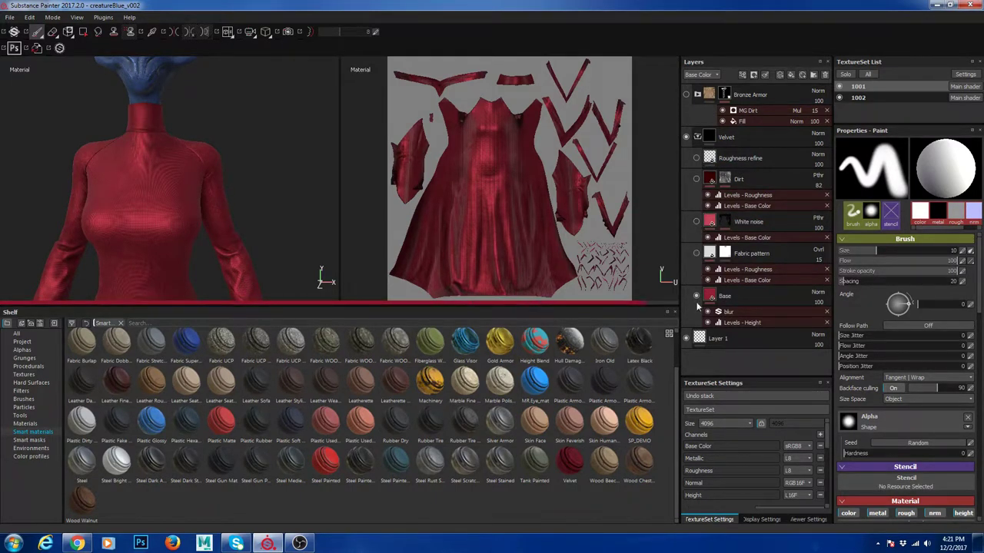
left_click(696, 295)
Step: Inspect the bare dress on the chest close up, and show the Velvet group's Base layer
left_click_drag(295, 160, 249, 212, "alt")
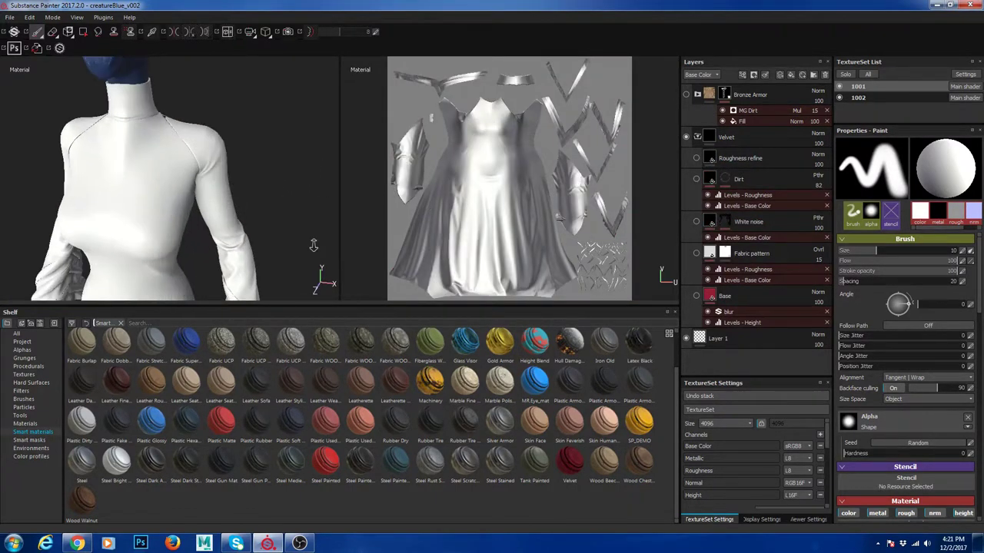
right_click_drag(250, 211, 211, 198, "alt")
left_click_drag(211, 197, 226, 224, "alt")
left_click(696, 295)
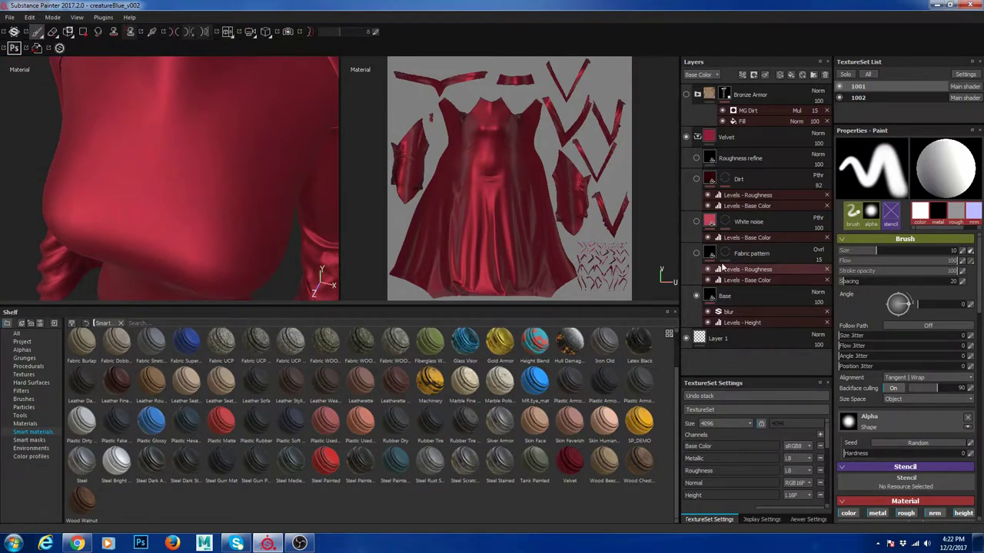
Step: Show the Fabric pattern layer, inspect the weave on the torso, and open the layer's fill properties
left_click(697, 253)
left_click_drag(307, 208, 88, 220, "alt")
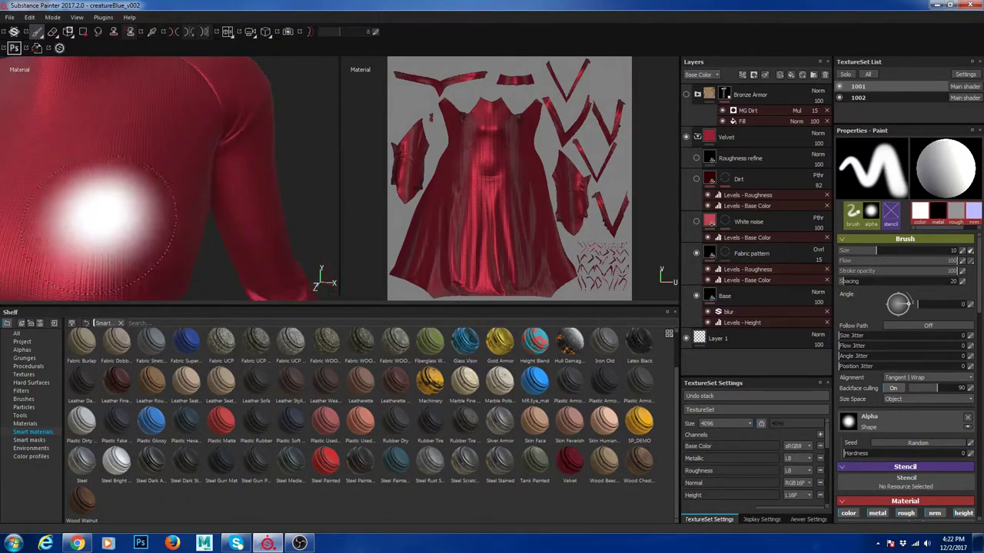
left_click(724, 255)
left_click(708, 254)
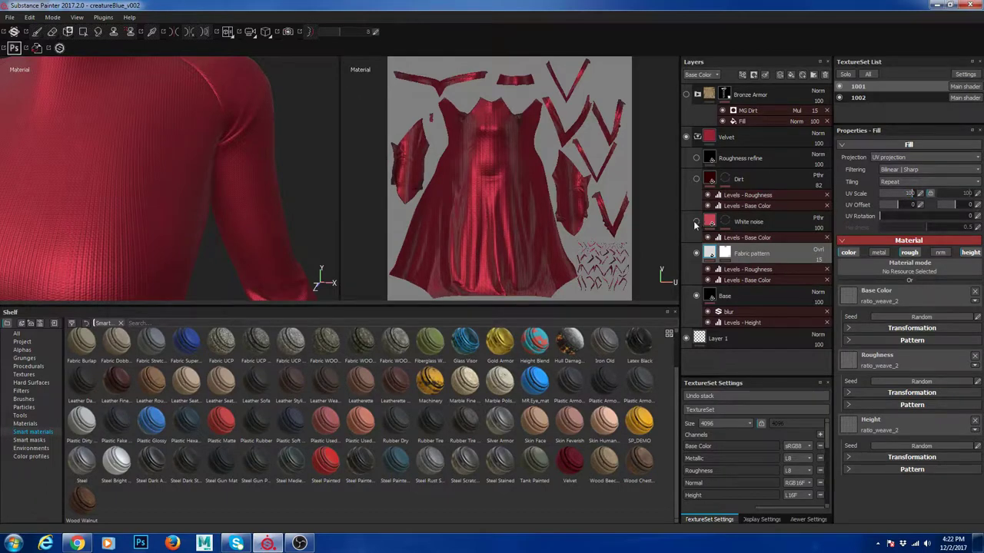
Step: Show the White noise, Dirt and Roughness refine layers, and open the Roughness refine layer's fill properties
left_click_drag(231, 188, 252, 197, "alt")
left_click(696, 179)
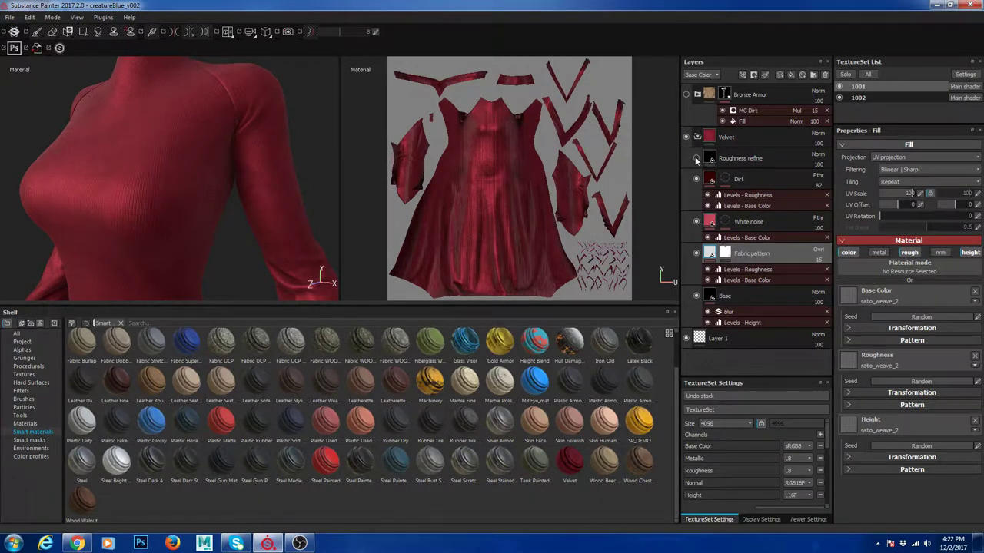
left_click_drag(212, 185, 270, 226, "alt")
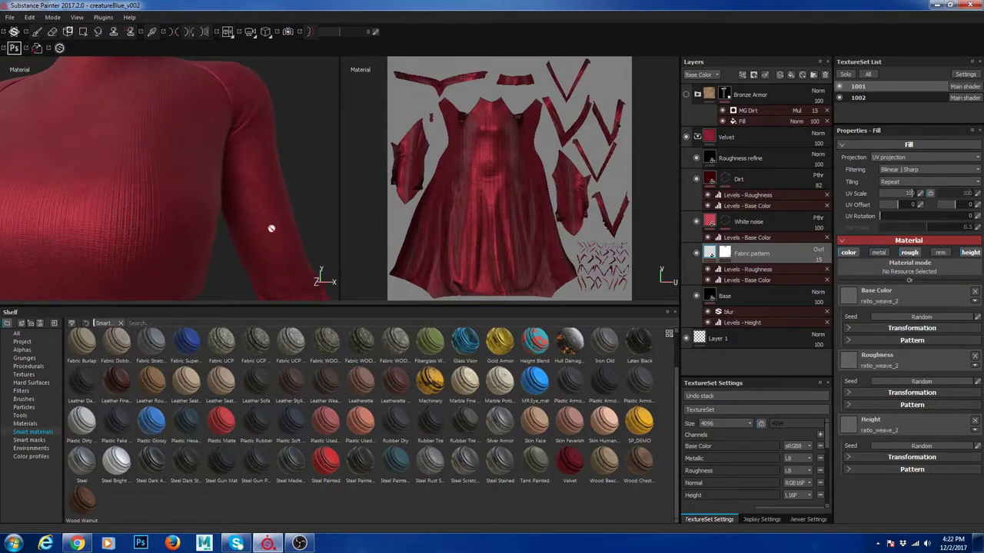
left_click(711, 161)
mouse_move(715, 159)
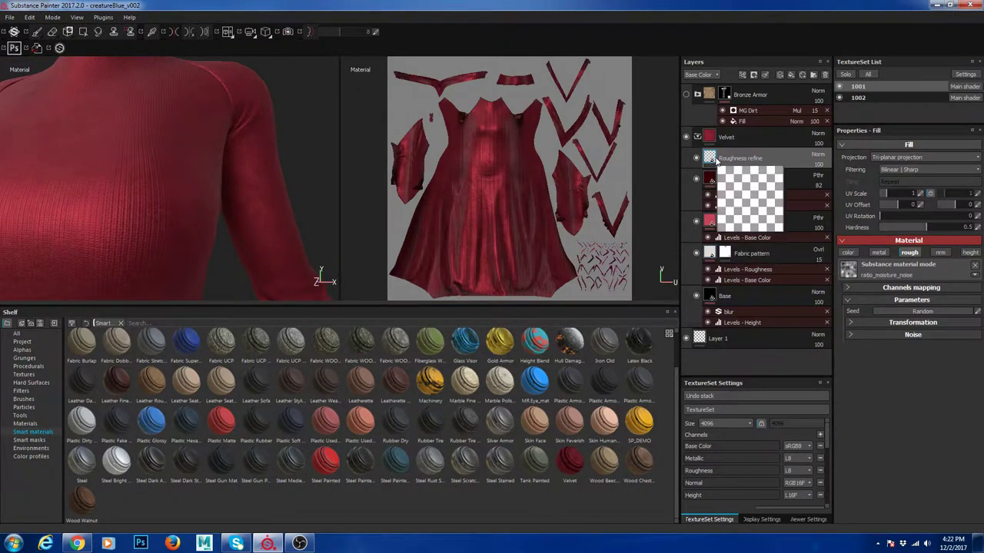
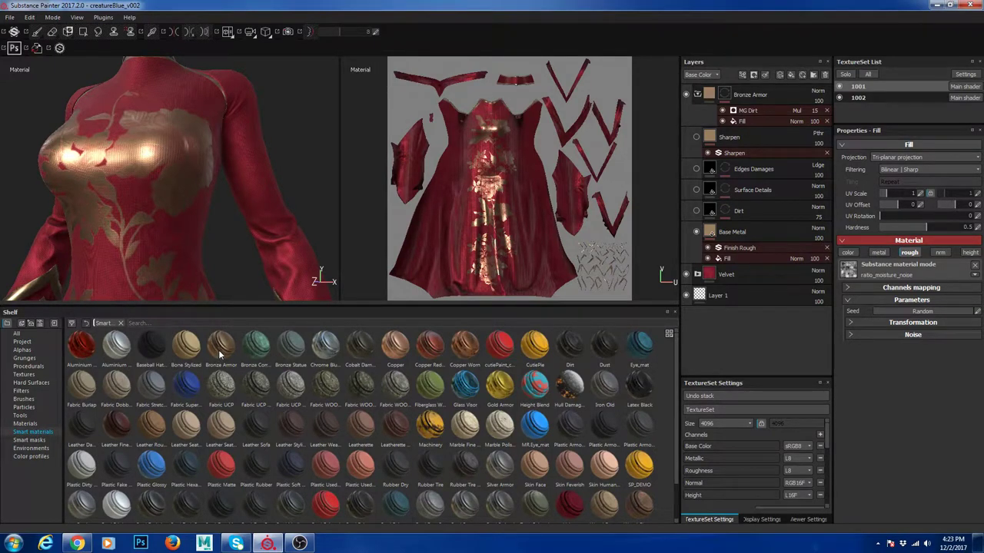
Step: Shrink the shelf to enlarge the viewports, and switch the Base Metal layer off and on again
mouse_move(219, 353)
left_click_drag(208, 305, 212, 465)
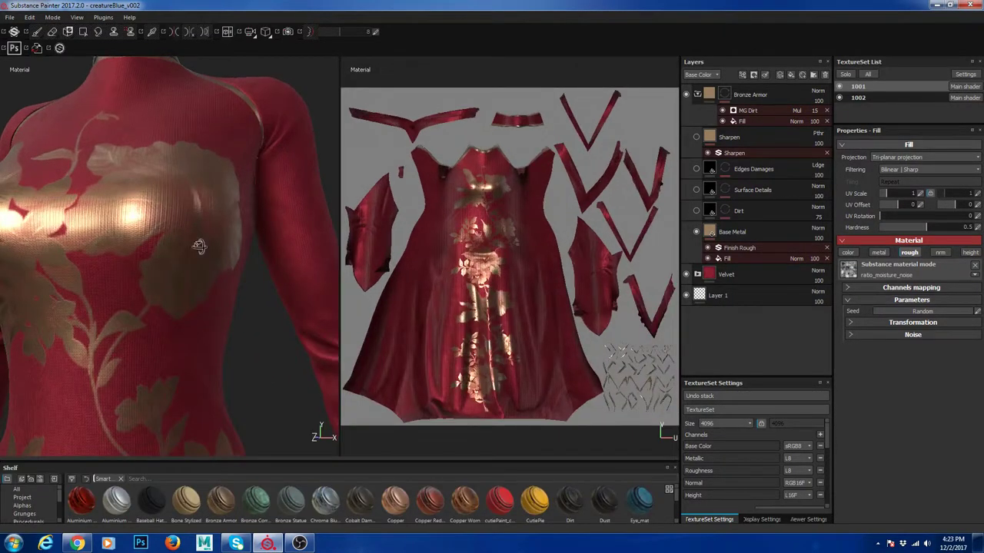
left_click_drag(199, 245, 238, 244, "alt")
right_click_drag(239, 244, 197, 221, "alt")
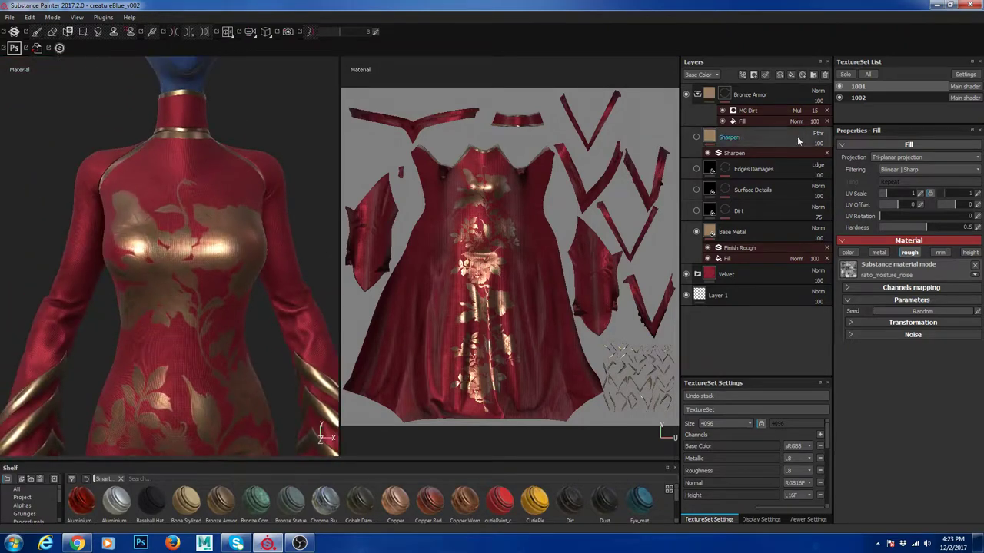
left_click(697, 233)
left_click(697, 233)
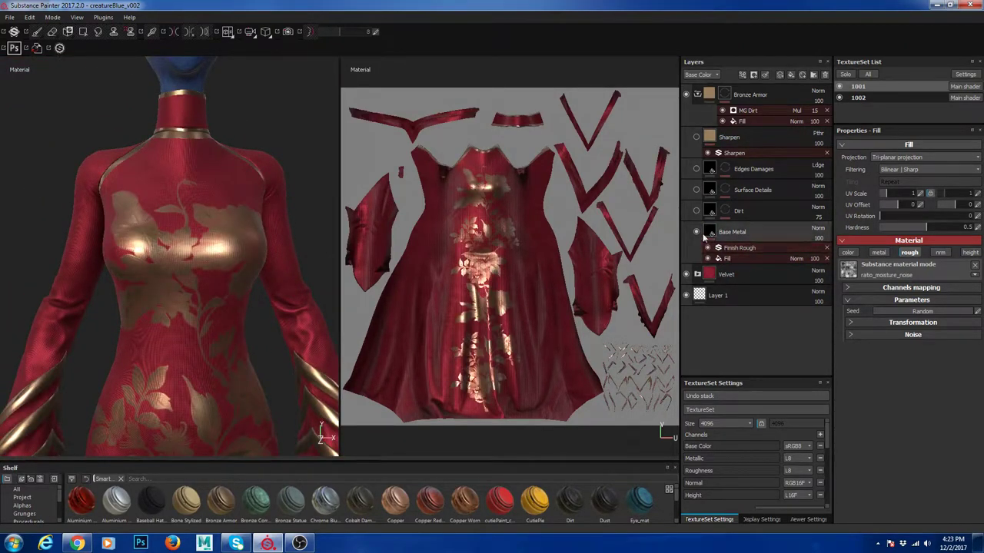
Step: Examine the gold floral pattern, sleeve bands and collar trim on the dress in the 3D and UV views
left_click_drag(258, 138, 247, 200, "alt")
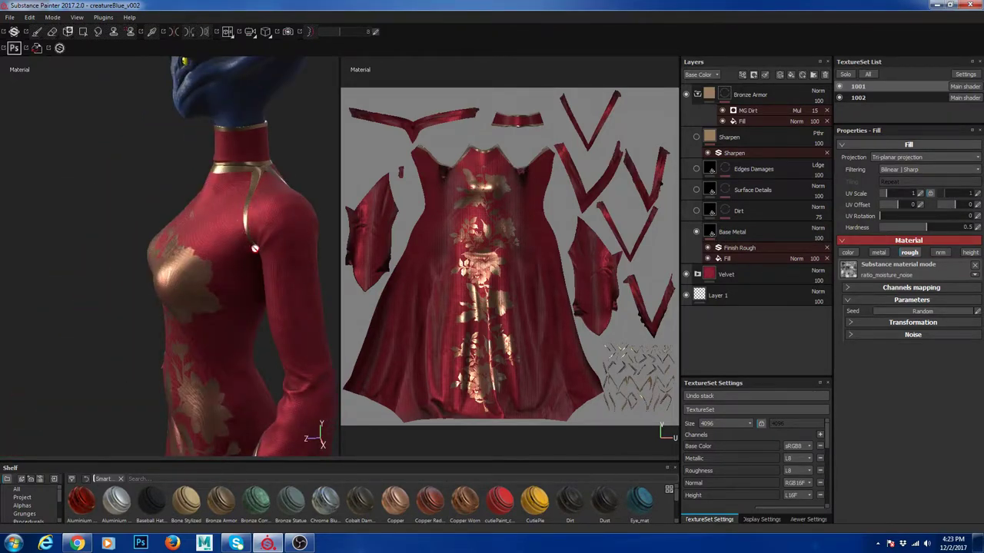
left_click_drag(236, 210, 297, 213, "alt")
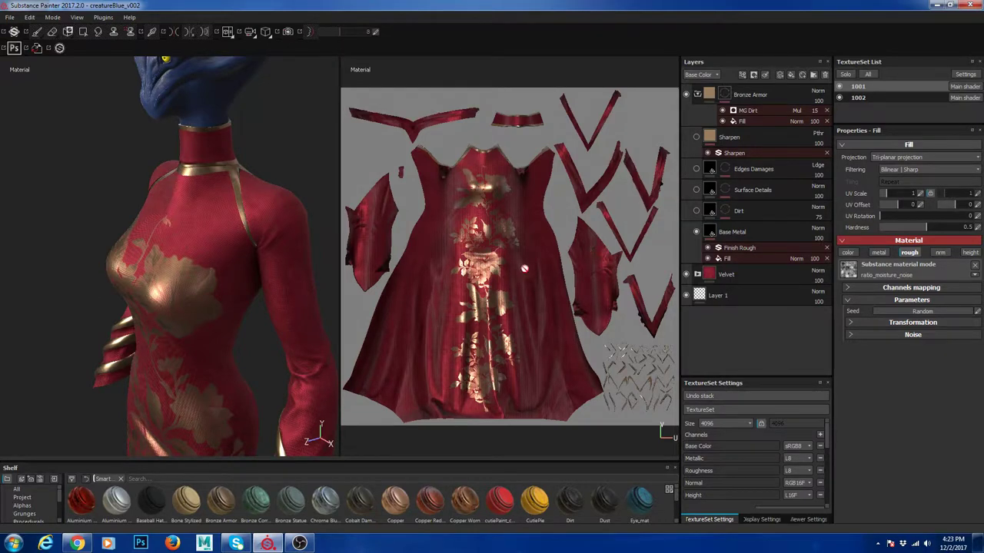
right_click_drag(602, 314, 495, 243, "alt")
middle_click_drag(494, 244, 543, 259, "alt")
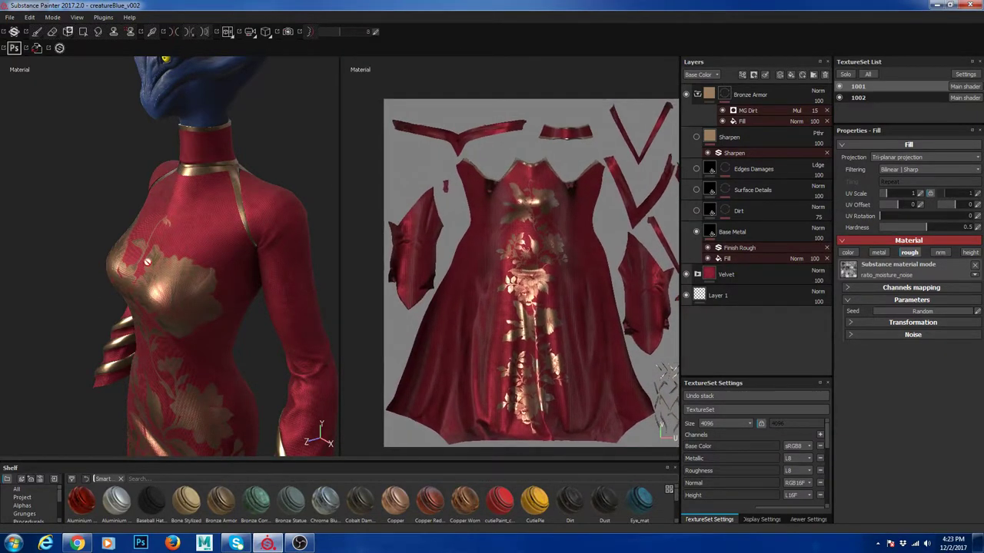
right_click_drag(147, 263, 129, 248, "alt")
left_click_drag(129, 247, 208, 237, "alt")
middle_click_drag(152, 380, 240, 309, "alt")
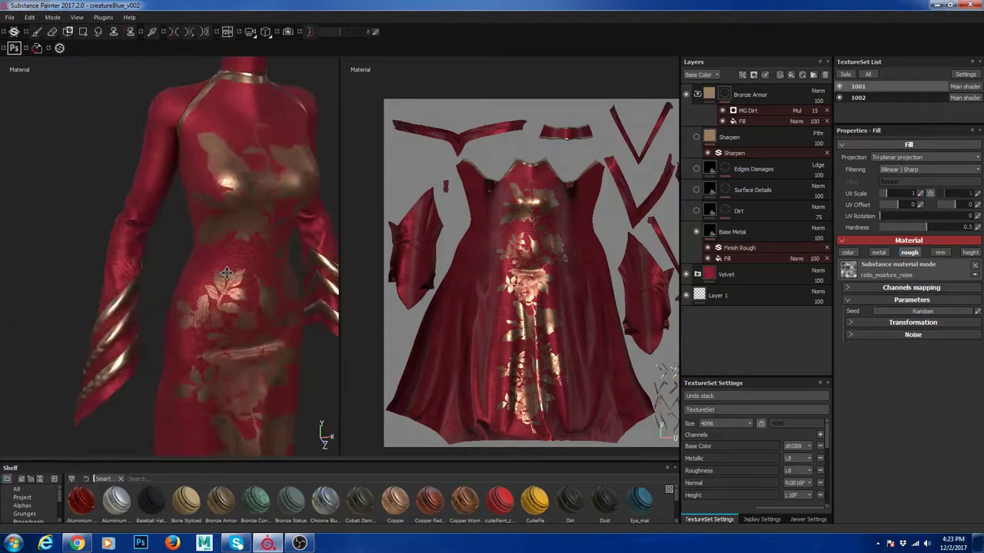
right_click_drag(240, 309, 233, 340, "alt")
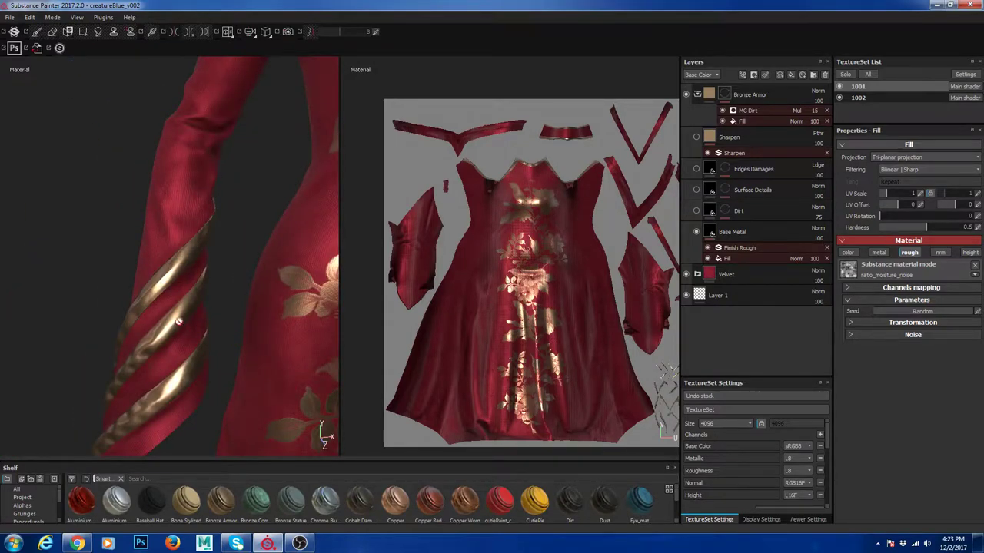
right_click_drag(187, 370, 161, 333, "alt")
left_click_drag(160, 333, 23, 254, "alt")
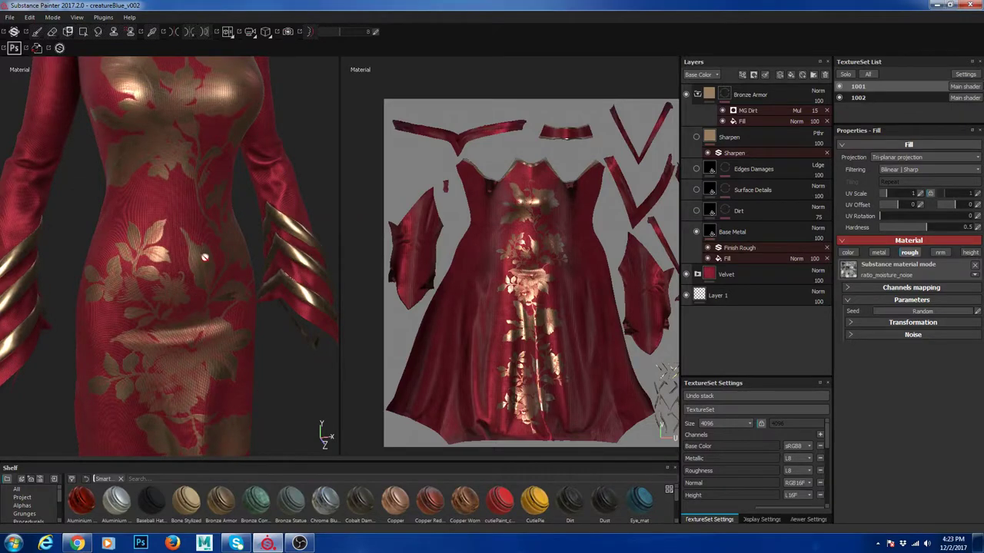
right_click_drag(205, 257, 197, 208, "alt")
middle_click_drag(196, 207, 225, 297, "alt")
left_click_drag(226, 296, 238, 294, "alt")
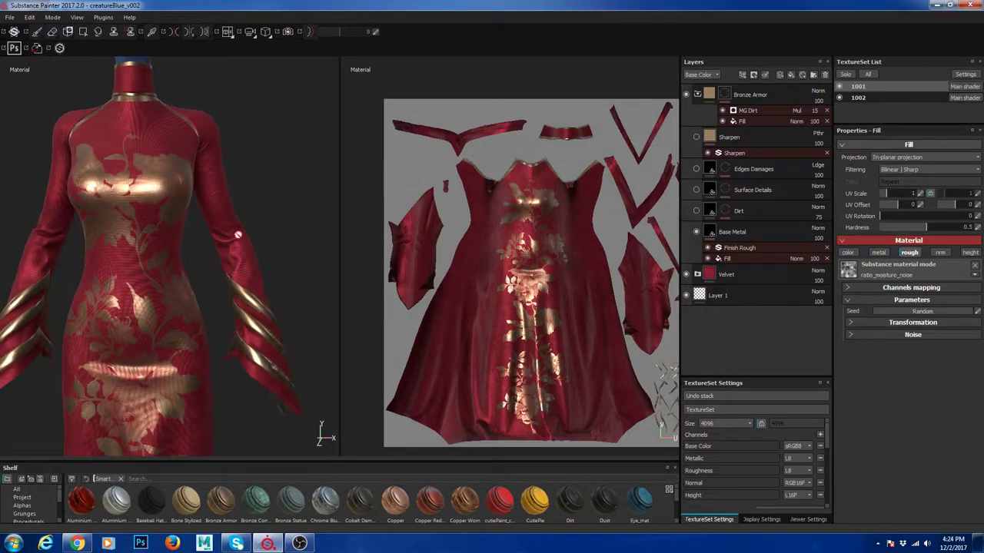
middle_click_drag(240, 191, 253, 356, "alt")
left_click_drag(253, 356, 203, 262, "alt")
scroll(203, 264, "up", 5)
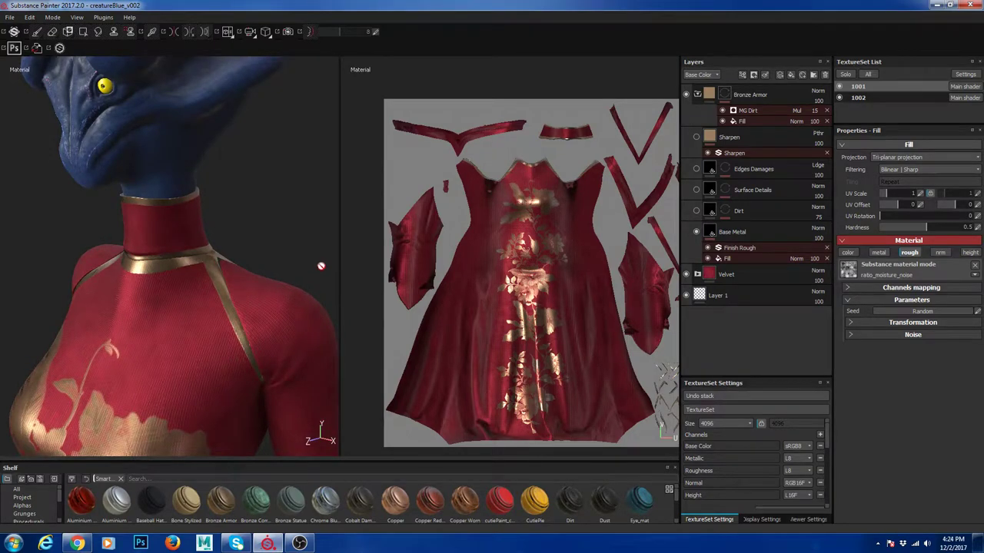
Step: Select the Bronze Armor group's mask and open the head_v001_mask_1001 image in Windows Photo Viewer
left_click(725, 94)
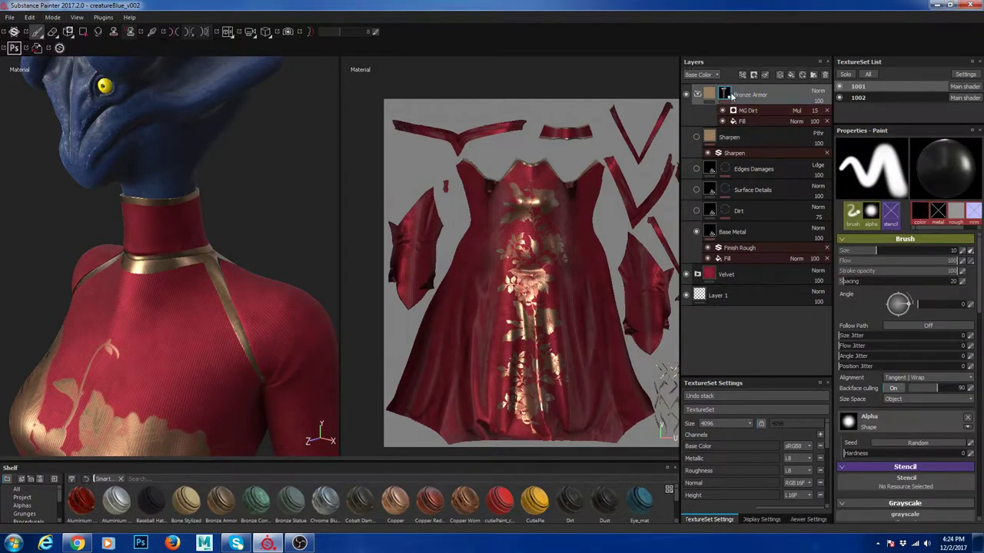
mouse_move(728, 96)
key("super+e")
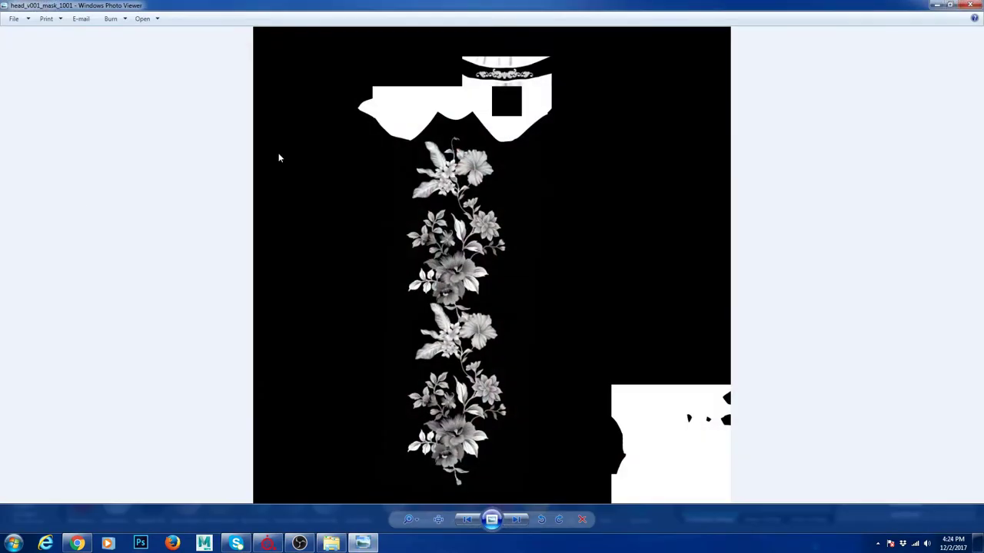
Step: Examine the mask image's flowers, ornament band and white areas up close, and return to Substance Painter
scroll(497, 106, "up", 3)
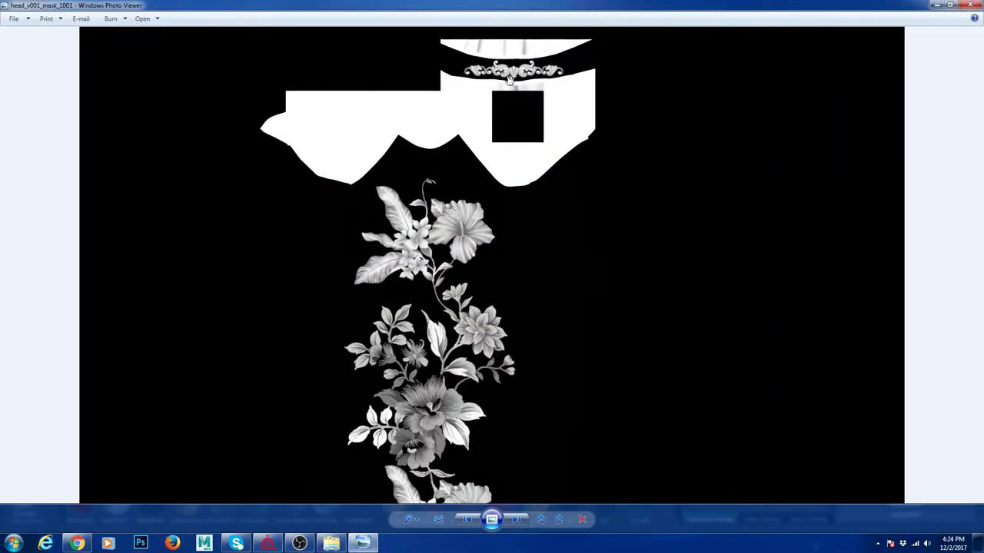
scroll(545, 127, "down", 3)
scroll(593, 335, "up", 5)
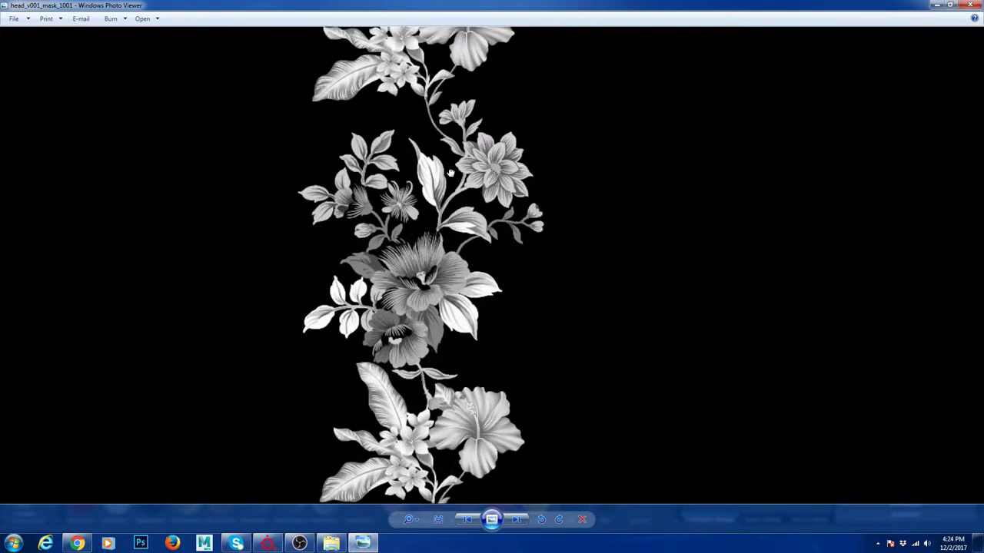
left_click_drag(461, 219, 453, 350)
scroll(343, 291, "down", 3)
scroll(501, 186, "up", 3)
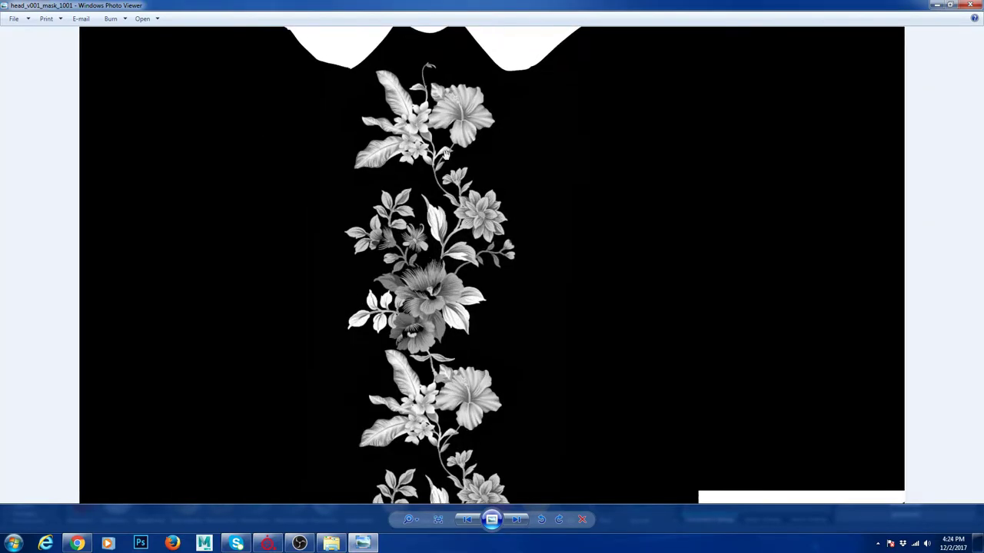
scroll(426, 169, "down", 2)
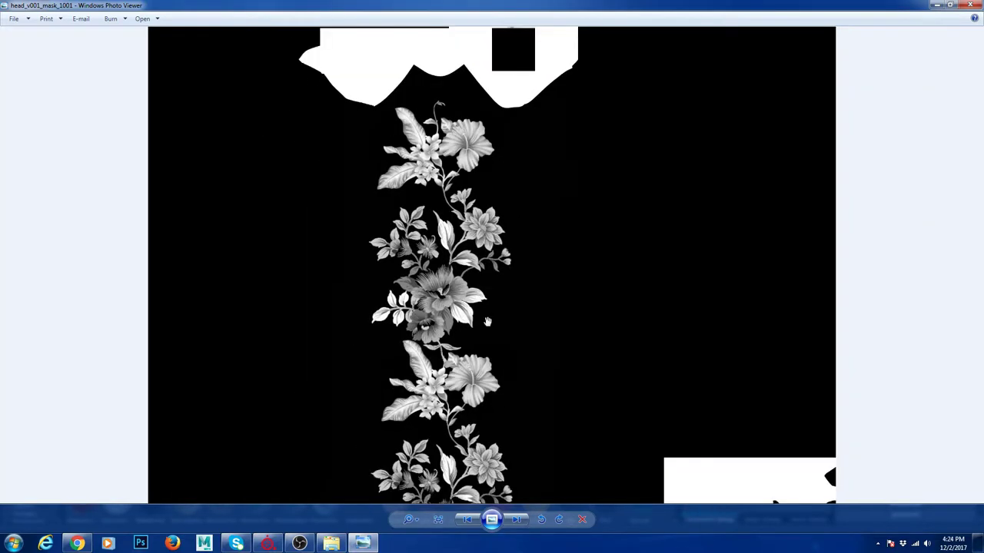
scroll(461, 222, "down", 1)
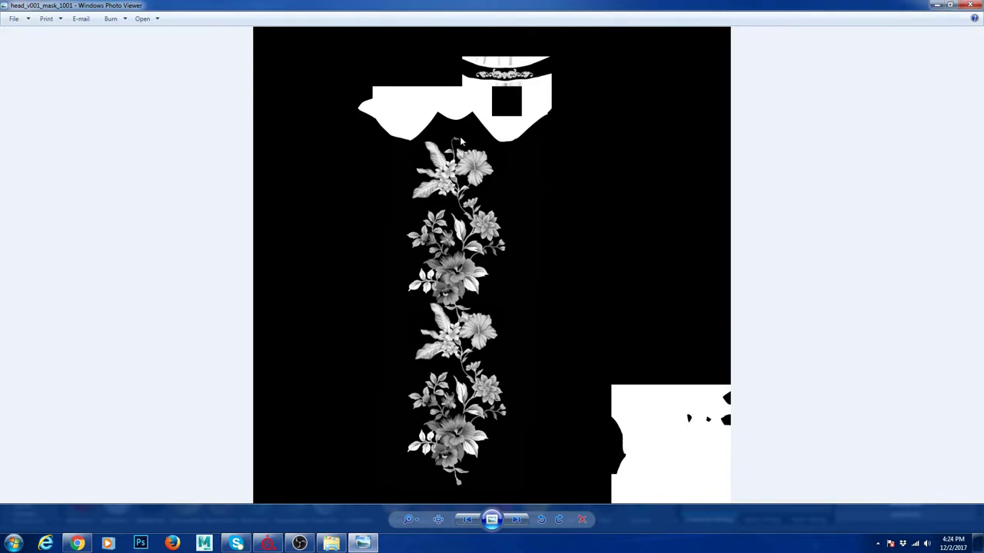
scroll(461, 142, "up", 3)
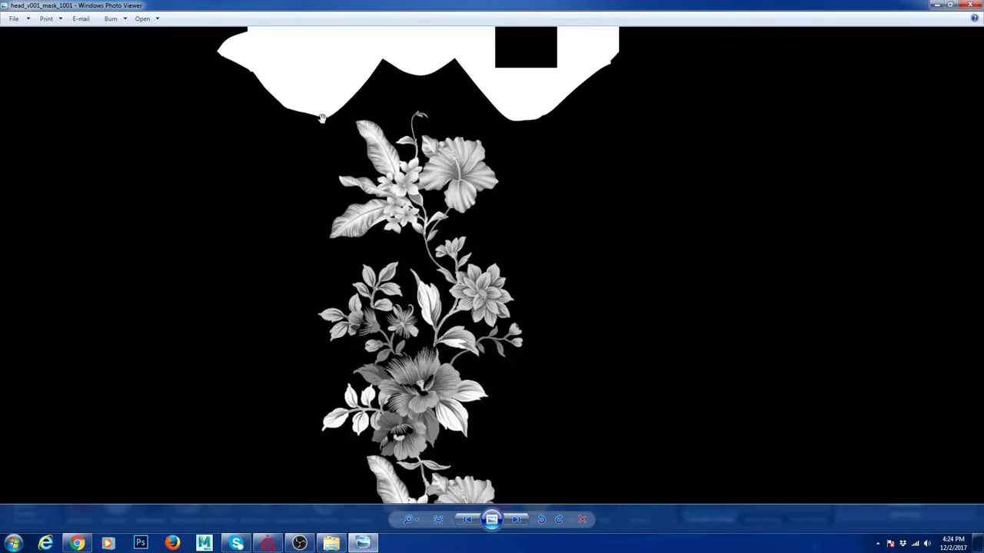
left_click_drag(378, 94, 357, 219)
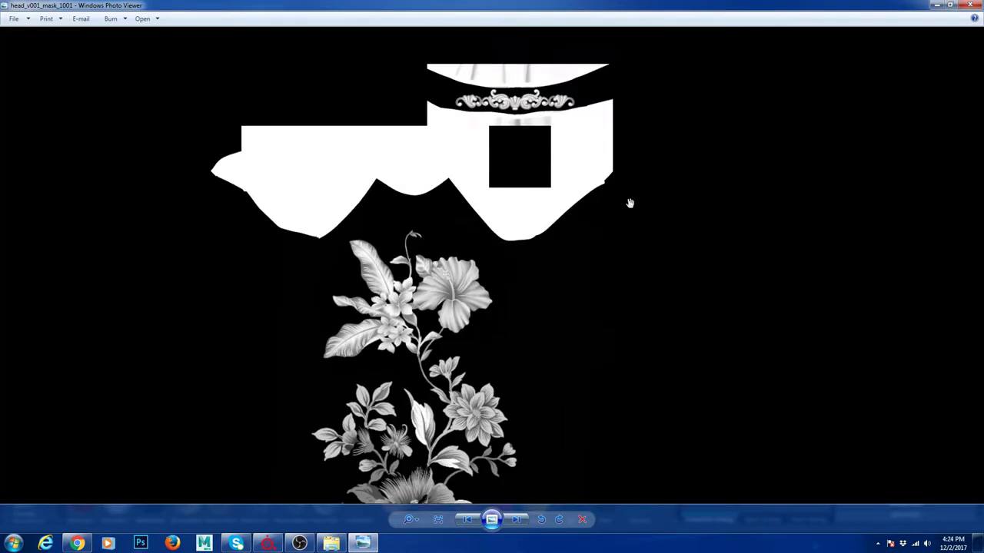
left_click(962, 6)
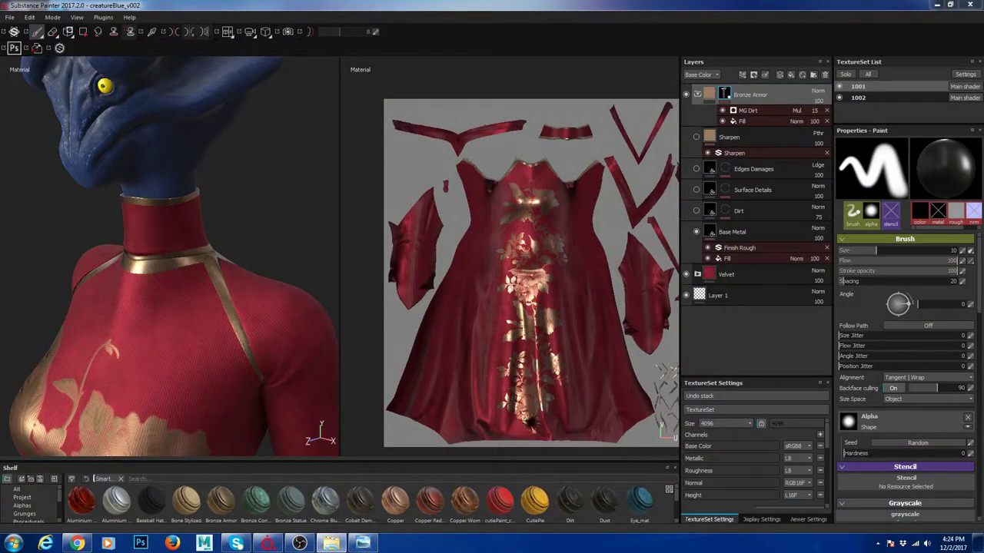
Step: Bring the mask image back up to compare its flowers with the dress, and switch back to Substance Painter
left_click(526, 259)
left_click(362, 543)
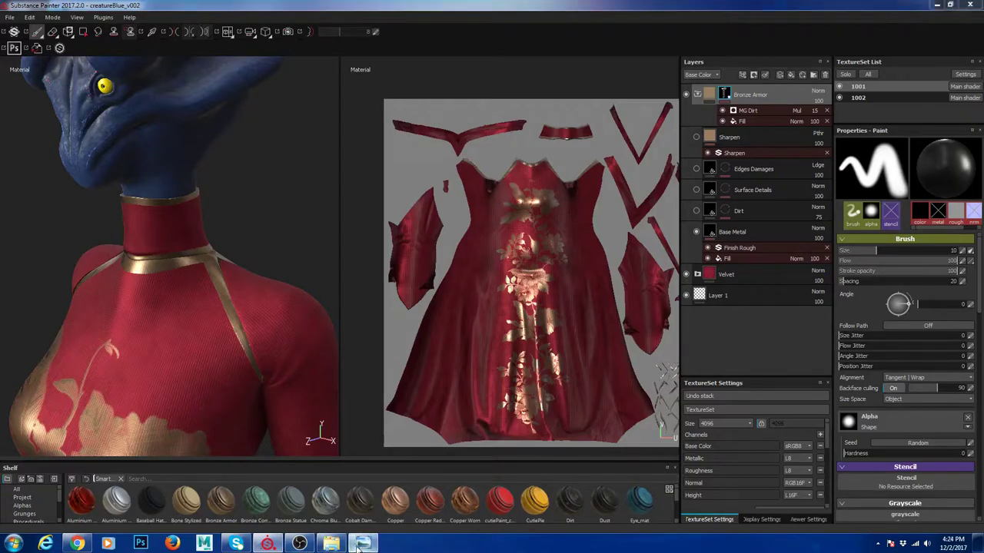
scroll(422, 209, "up", 3)
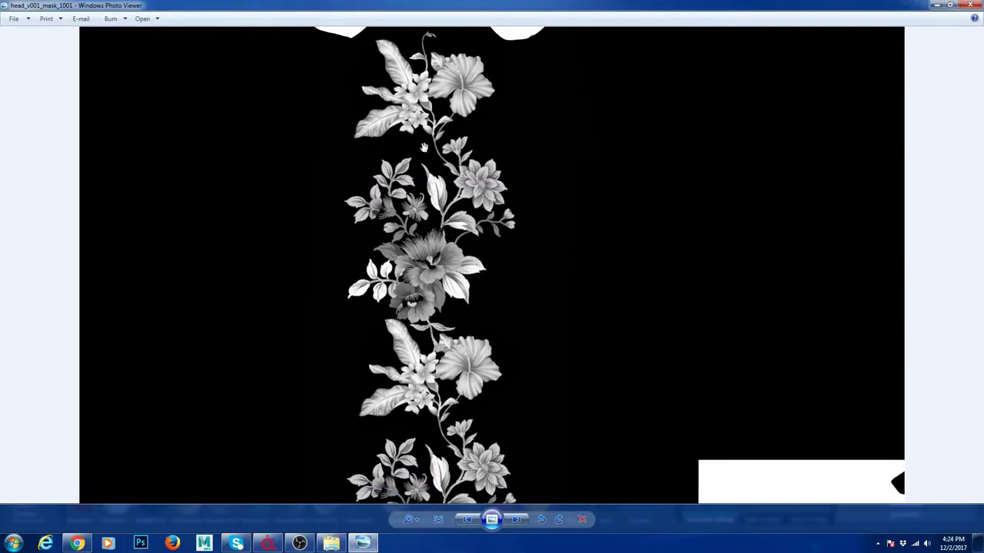
scroll(432, 408, "down", 2)
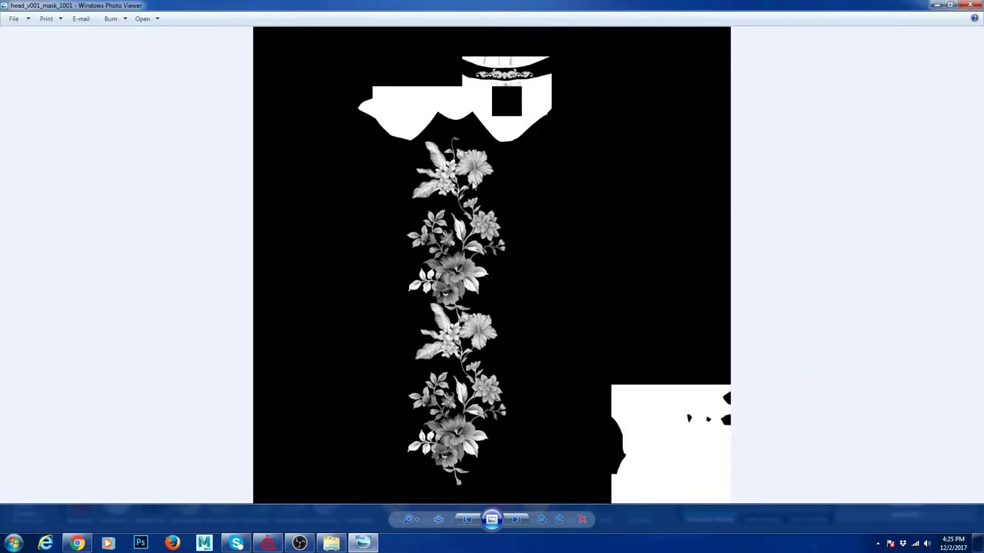
left_click(965, 6)
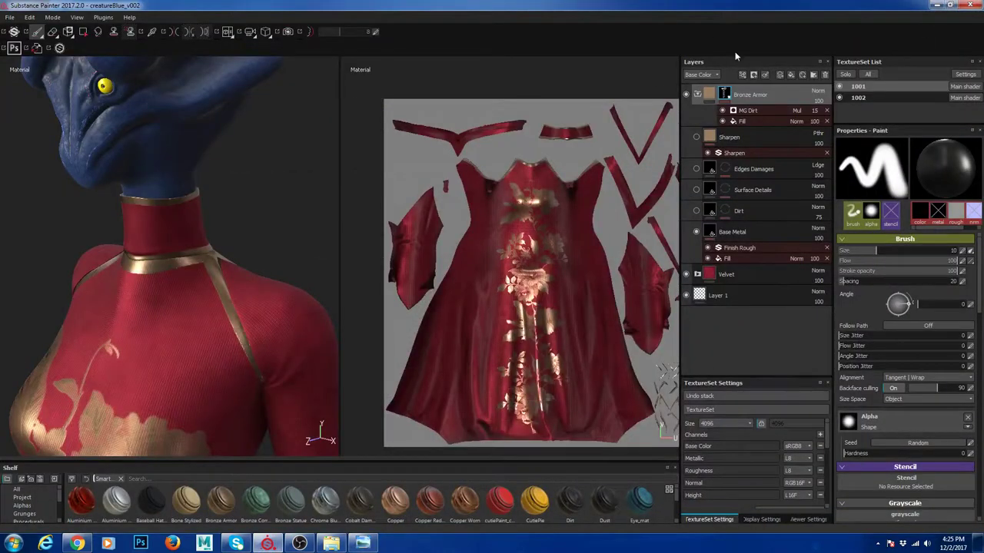
Step: Show the Dirt layer inside the expanded Bronze Armor group and inspect the gold flowers on the chest
left_click(698, 94)
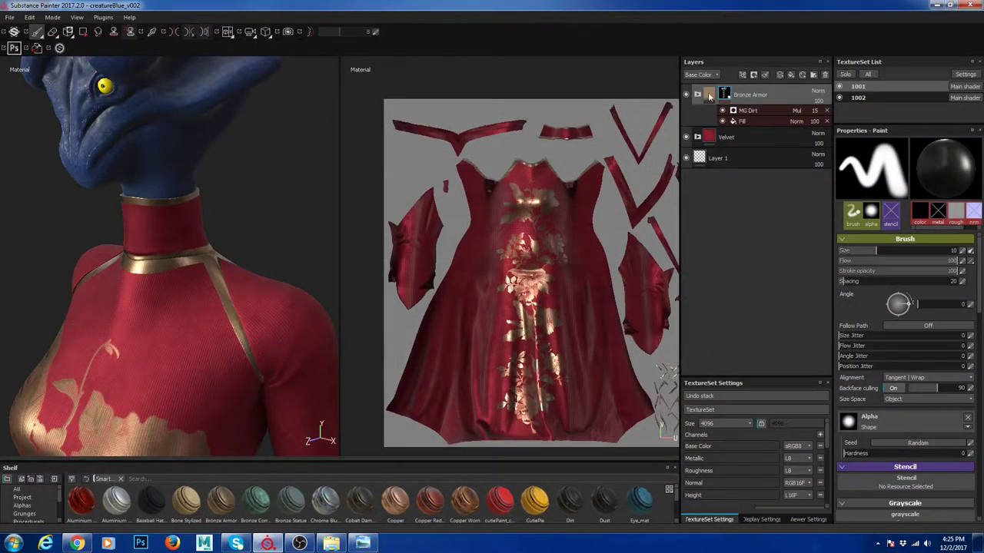
left_click(699, 95)
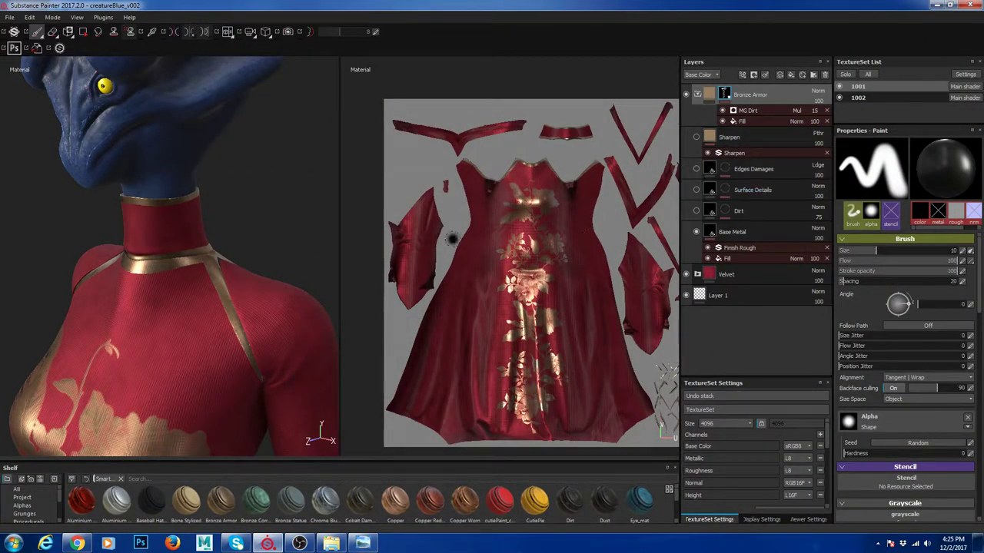
left_click(695, 210)
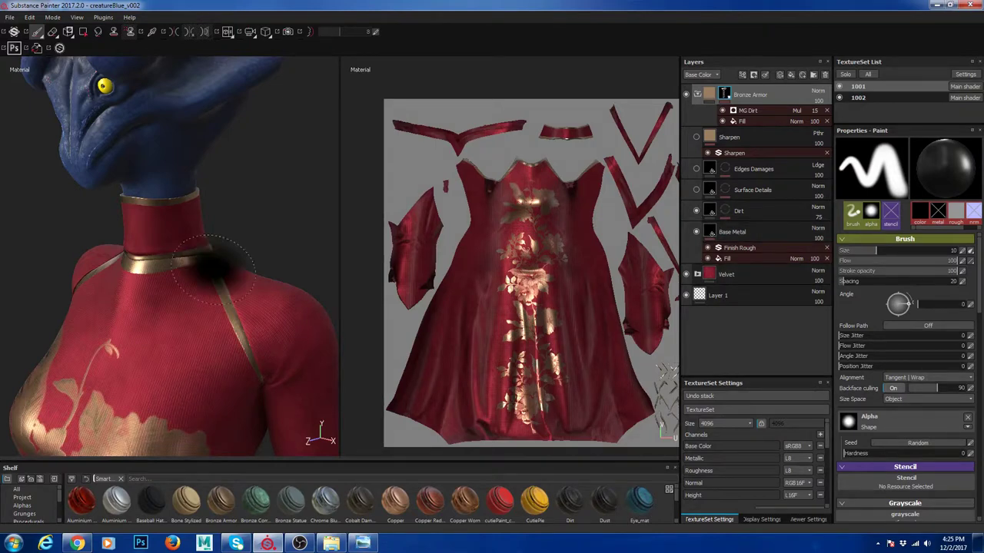
middle_click_drag(264, 307, 276, 181, "alt")
right_click_drag(55, 412, 115, 331, "alt")
left_click_drag(116, 261, 229, 250, "alt")
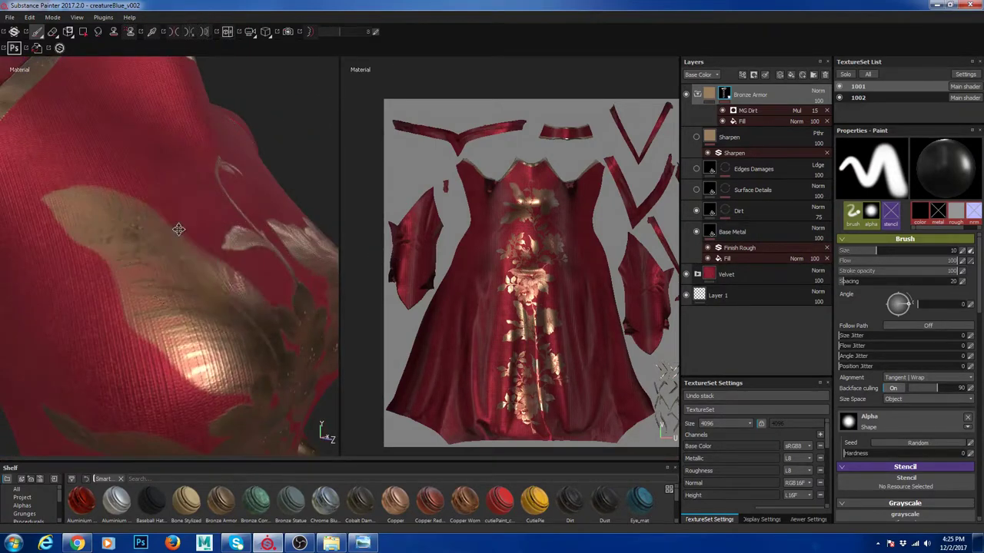
right_click_drag(179, 229, 165, 208, "alt")
middle_click_drag(164, 209, 179, 307, "alt")
left_click_drag(213, 255, 232, 260, "alt")
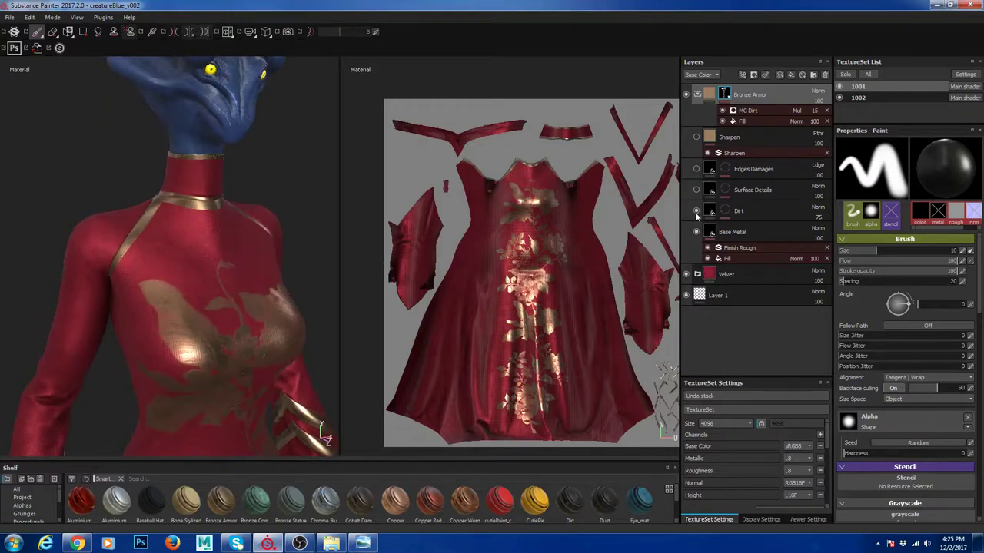
Step: Make the Bronze Armor group's Surface Details and Edges Damages layers visible on the dress
left_click(695, 211)
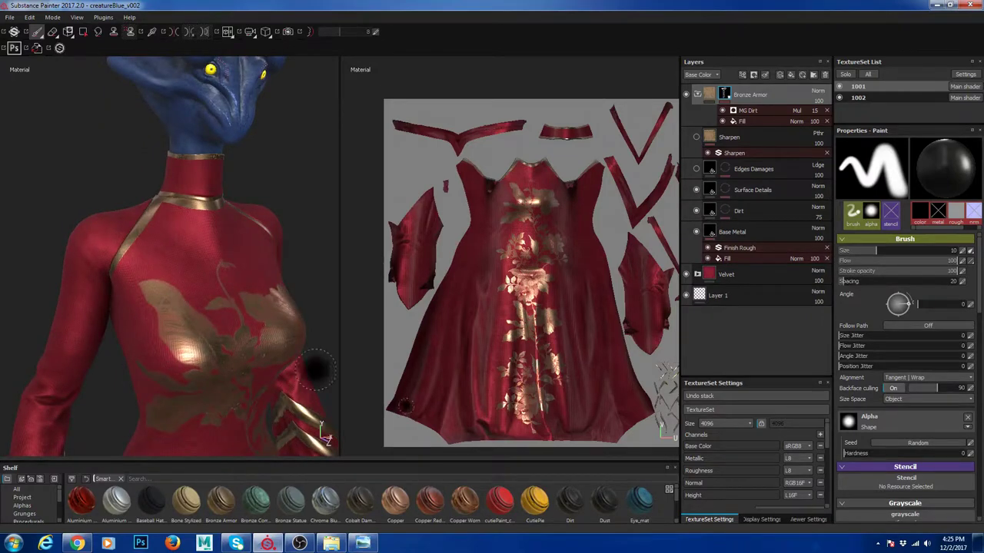
left_click_drag(274, 309, 217, 320, "alt")
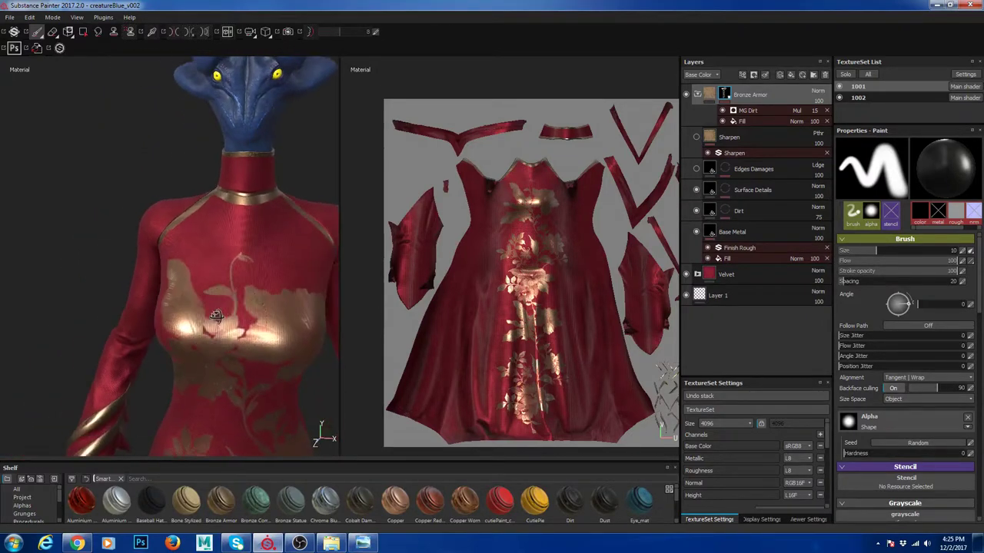
right_click_drag(216, 320, 236, 477, "alt")
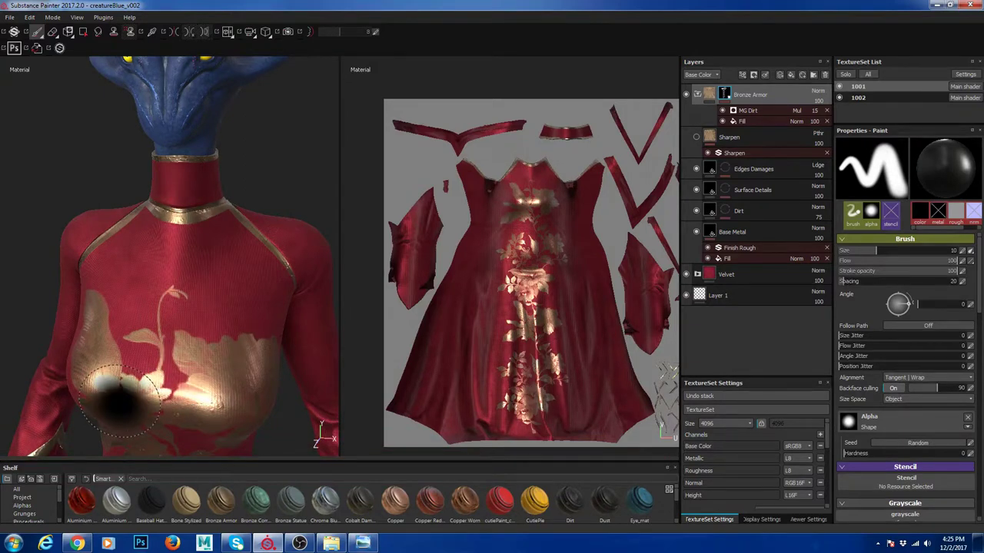
Step: Examine the surface and edge damage on the gold collar trim, shoulder bands and chest flowers up close
middle_click_drag(190, 370, 144, 418, "alt")
left_click_drag(146, 392, 111, 408, "alt")
right_click_drag(123, 395, 232, 355, "alt")
middle_click_drag(231, 355, 198, 415, "alt")
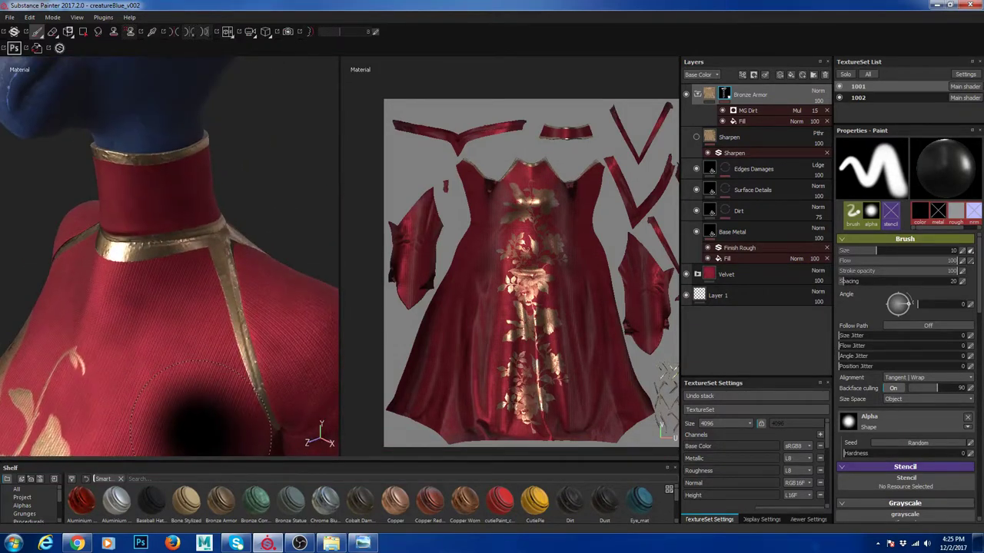
left_click_drag(192, 384, 195, 418, "alt")
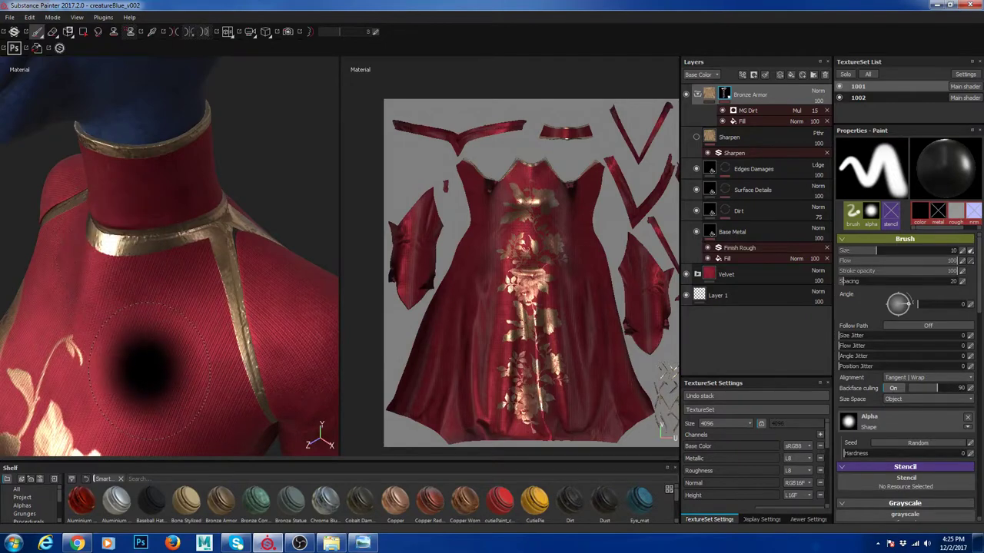
left_click_drag(200, 302, 222, 232, "alt")
middle_click_drag(221, 233, 236, 292, "alt")
mouse_move(236, 292)
right_mouse_down("alt")
mouse_move(252, 202)
mouse_move(299, 184)
right_mouse_up("alt")
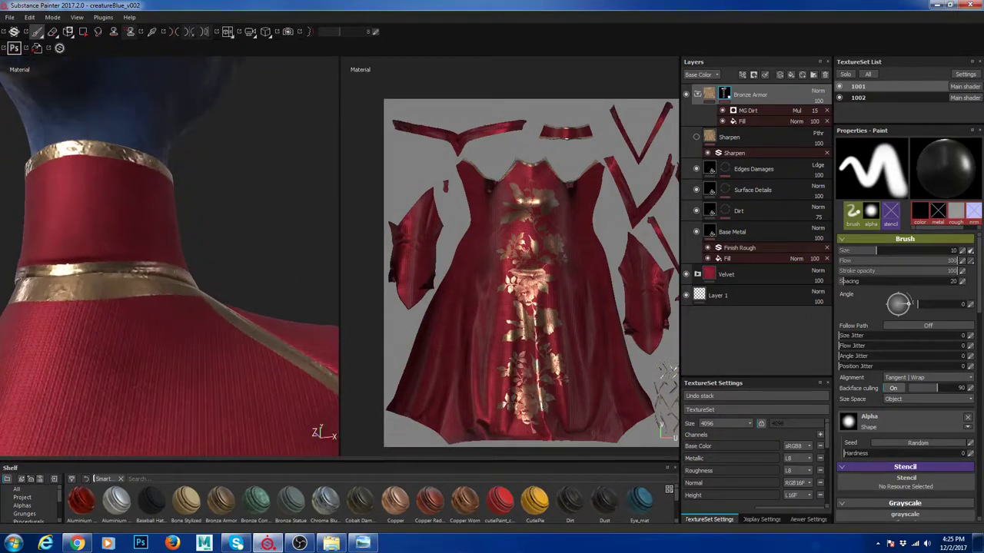
right_click_drag(272, 247, 220, 314, "alt")
middle_click_drag(221, 314, 209, 225, "alt")
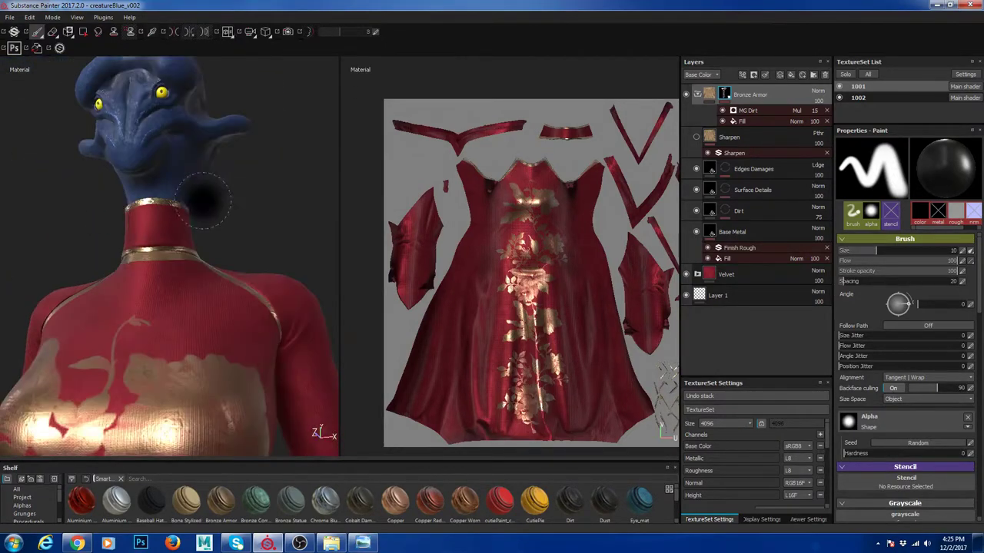
left_click_drag(209, 225, 248, 305, "alt")
middle_click_drag(270, 326, 236, 244, "alt")
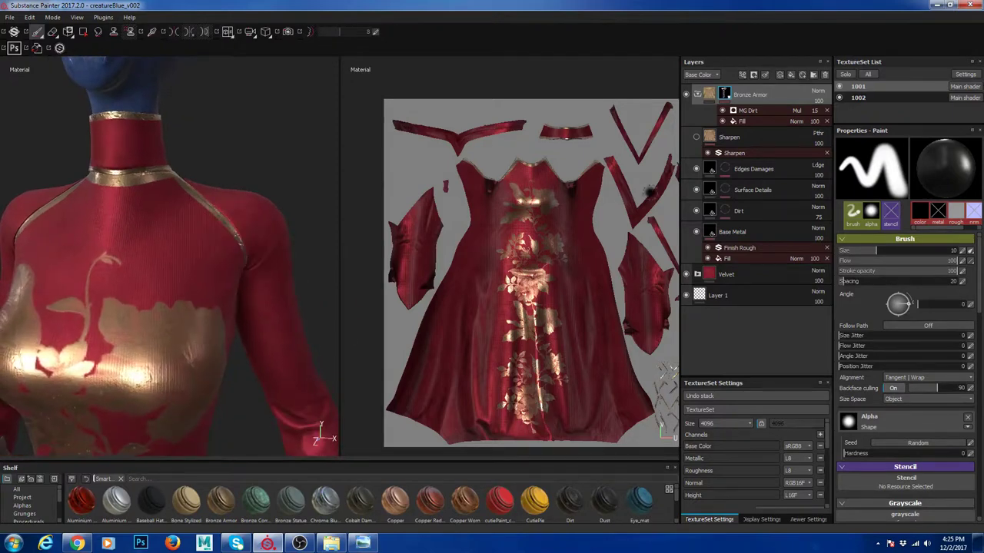
Step: Show the Bronze Armor group's Sharpen layer and inspect the gold pattern on the torso
left_click(715, 135)
left_click(188, 225)
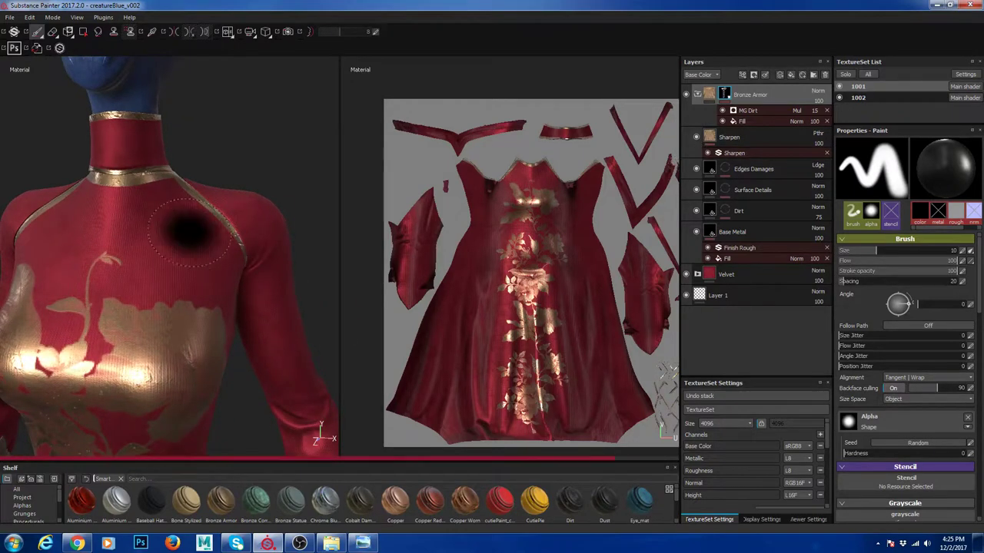
right_click_drag(257, 339, 254, 182, "alt")
mouse_move(255, 182)
left_mouse_down("alt")
mouse_move(331, 156)
mouse_move(373, 160)
left_mouse_up("alt")
middle_click_drag(236, 262, 307, 73, "alt")
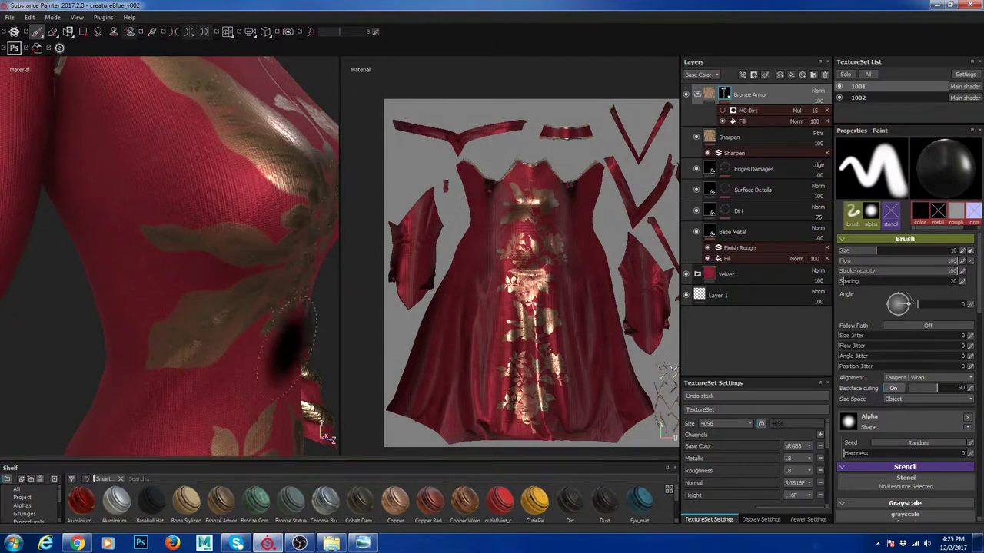
Step: Compare the gold chest pattern with the mask's MG Dirt effect off and on, leaving the effect enabled
left_click_drag(288, 342, 158, 300, "alt")
right_click_drag(212, 311, 131, 274, "alt")
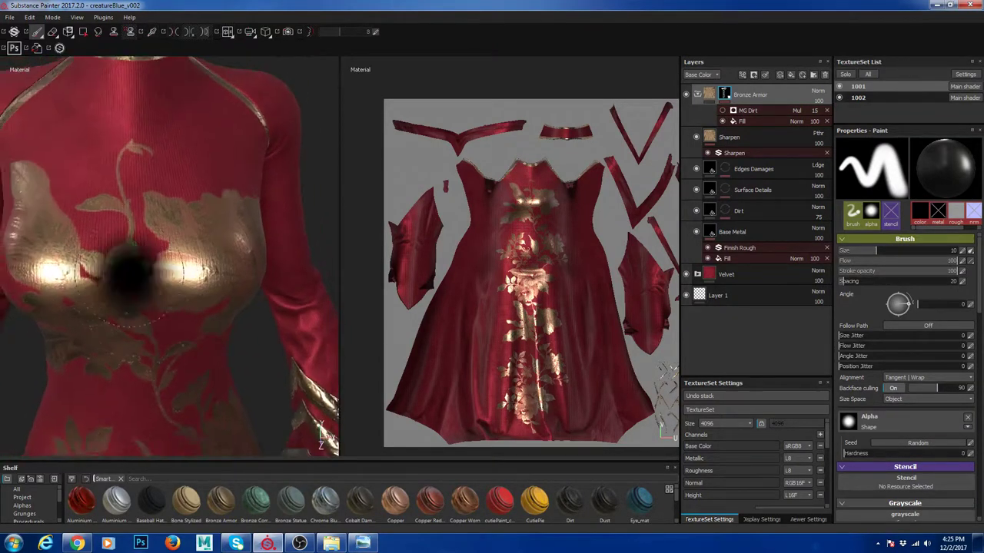
middle_click_drag(131, 274, 193, 341, "alt")
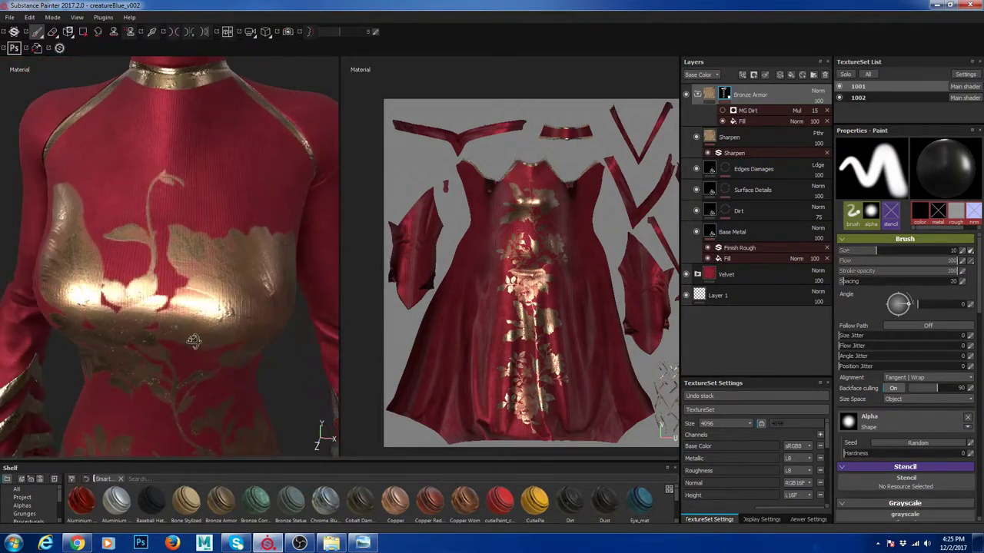
left_click(722, 121)
left_click(723, 122)
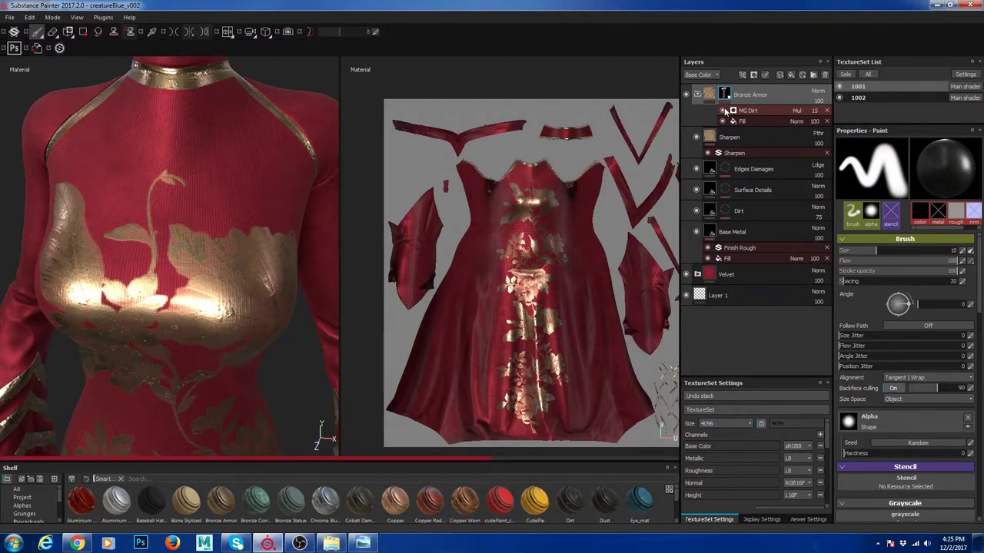
left_click(273, 218)
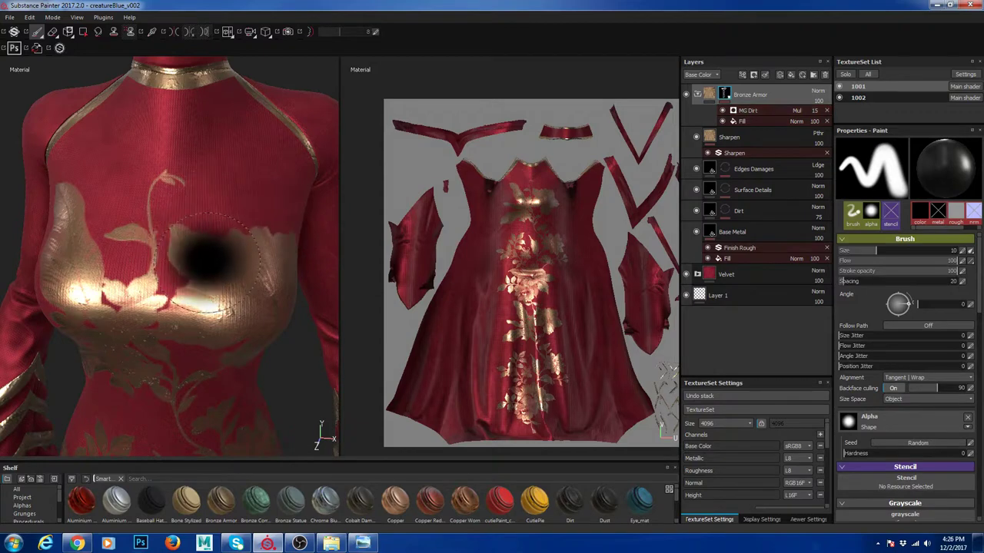
Step: Examine the finished bronze ornament on the sleeves, skirt and whole dress from the front and side
right_click_drag(190, 232, 157, 232, "alt")
middle_click_drag(157, 232, 141, 198, "alt")
mouse_move(331, 450)
middle_mouse_down("alt")
mouse_move(317, 363)
mouse_move(252, 326)
middle_mouse_up("alt")
right_click_drag(309, 354, 116, 274, "alt")
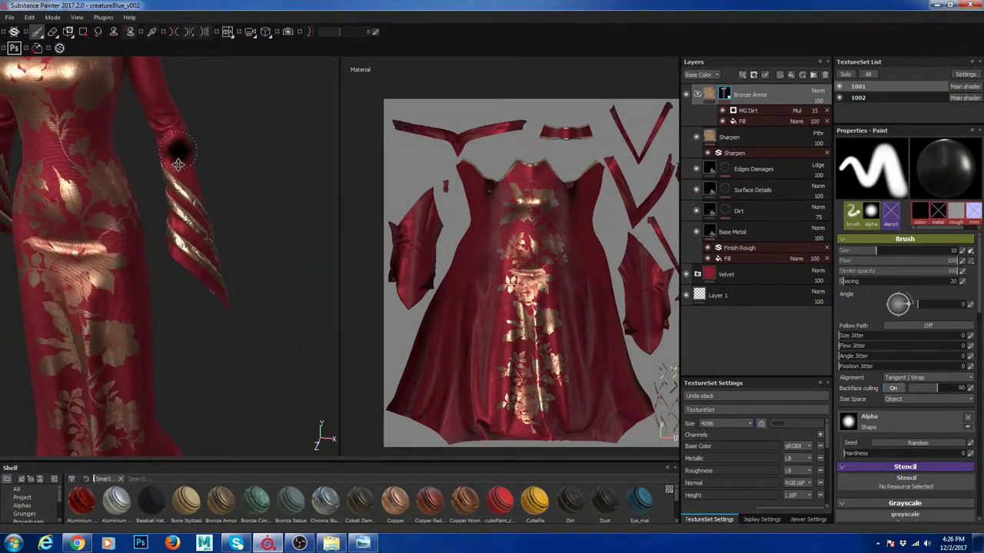
middle_click_drag(180, 153, 182, 243, "alt")
right_click_drag(181, 243, 146, 222, "alt")
middle_click_drag(156, 114, 191, 235, "alt")
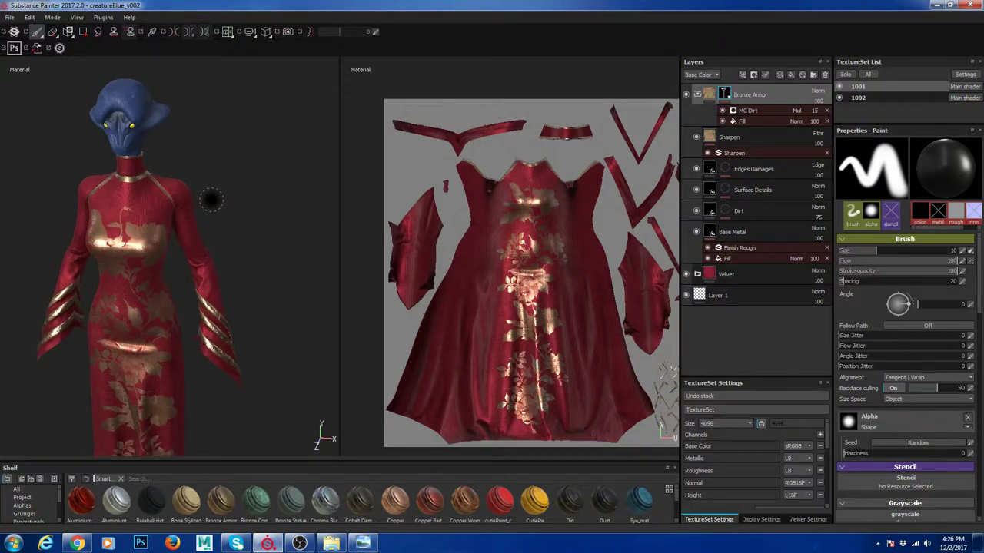
left_click_drag(210, 198, 195, 169, "alt")
left_click_drag(267, 228, 189, 234, "alt")
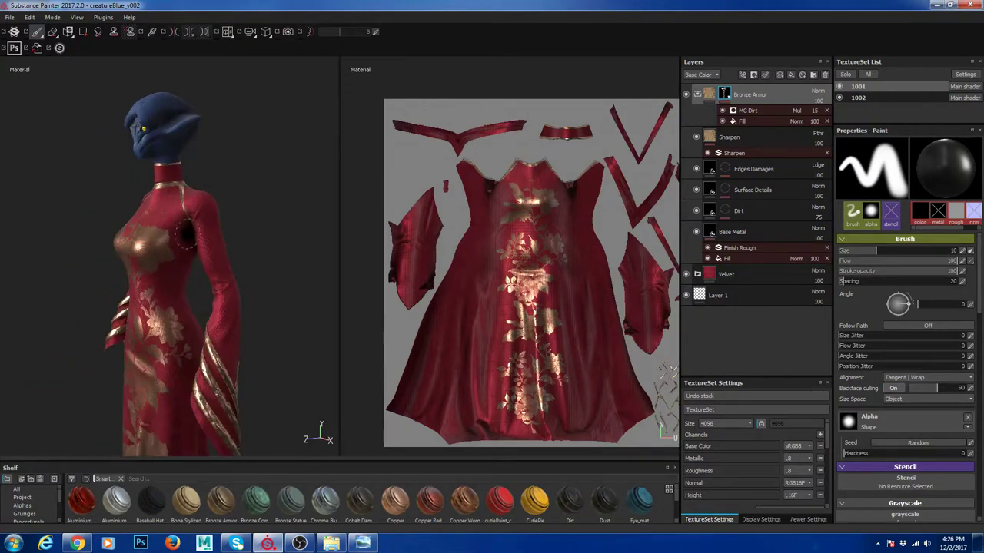
Step: Frame the creature's head from the front and enlarge the TextureSet List area above the paint properties
middle_click_drag(258, 149, 237, 214, "alt")
mouse_move(230, 203)
right_mouse_down("alt")
mouse_move(160, 164)
mouse_move(109, 163)
right_mouse_up("alt")
left_click_drag(109, 162, 174, 186, "alt")
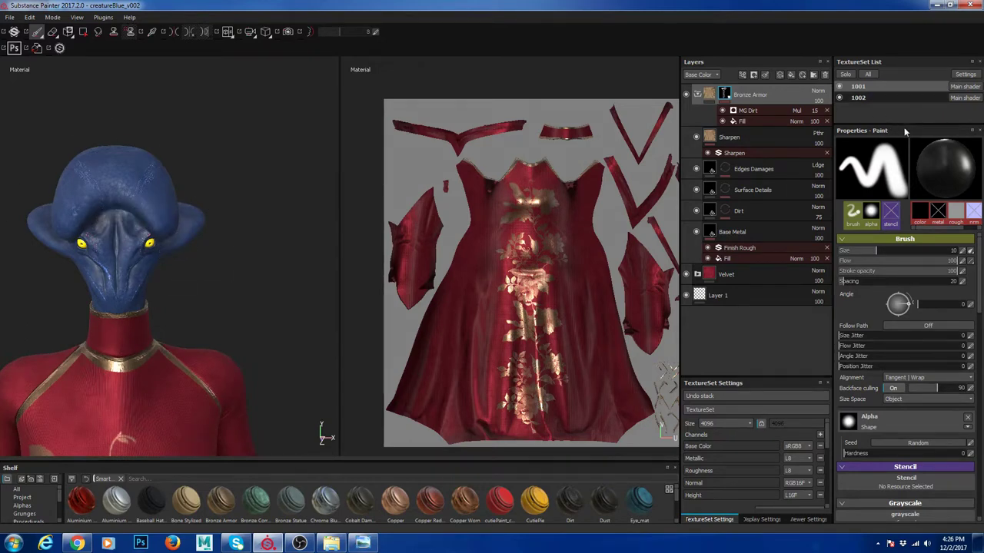
left_click_drag(915, 124, 907, 263)
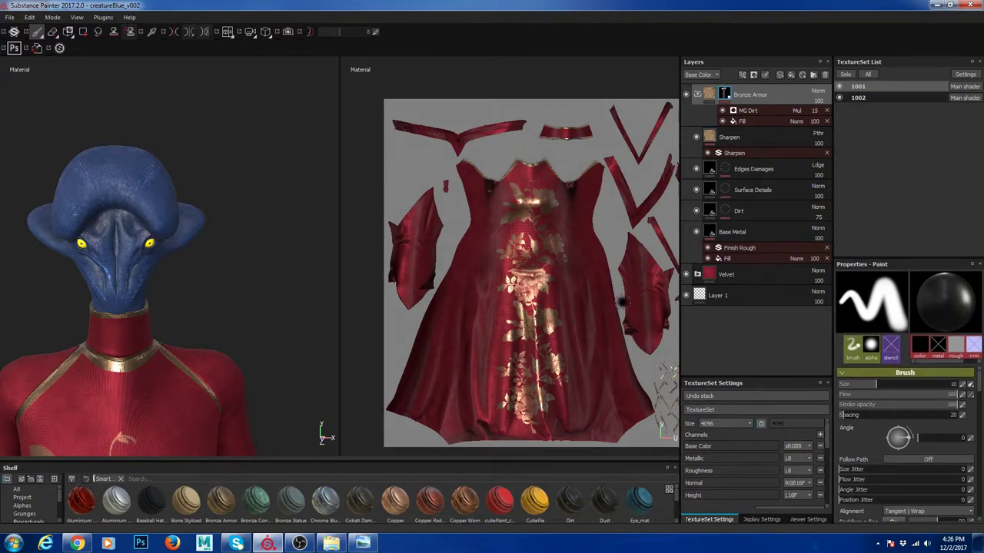